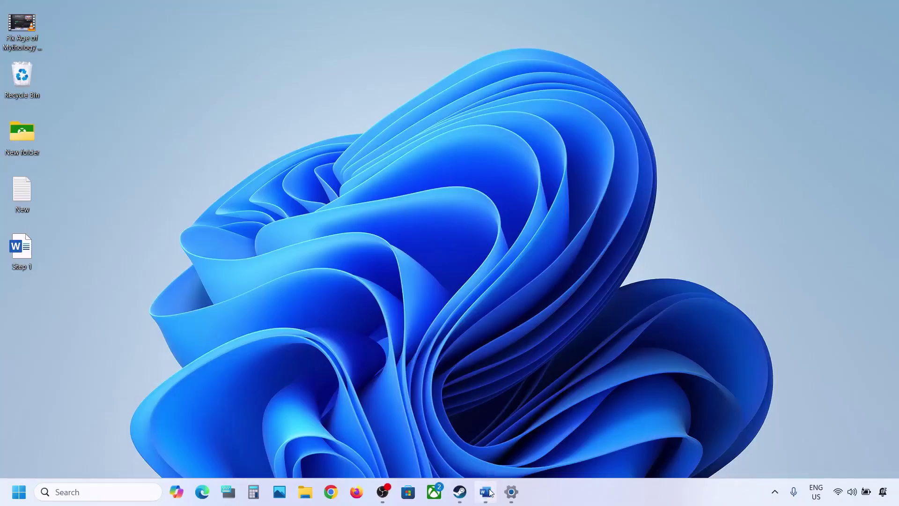
Step: Highlight "Start App Readiness Service" under Step 1 in the Word document and minimise the document window
left_click(486, 492)
left_click_drag(135, 184, 444, 185)
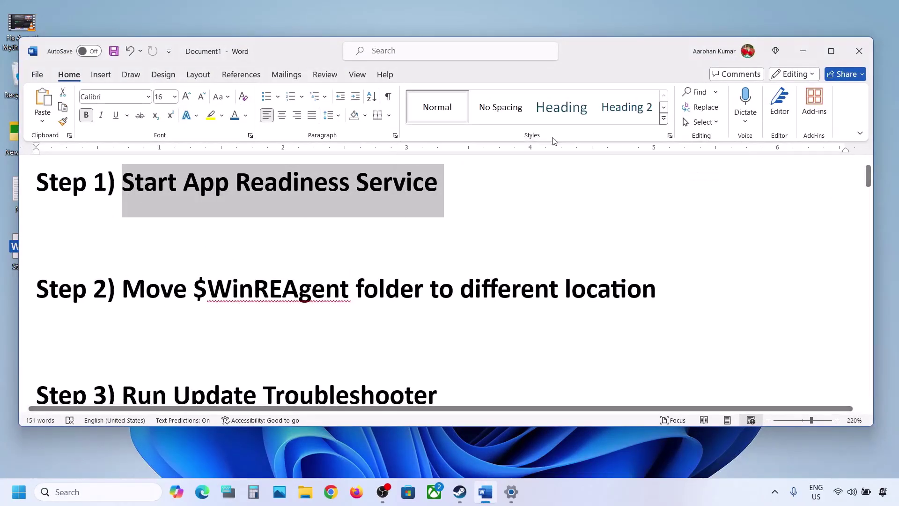
left_click(802, 54)
Step: Search Windows for "services", launch the Services console and open the App Readiness service's properties
left_click(132, 489)
type("services")
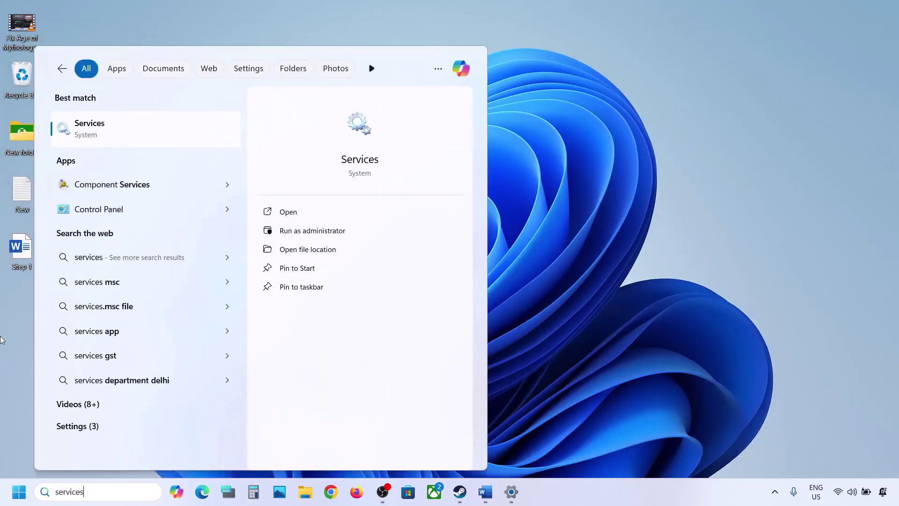
left_click(83, 135)
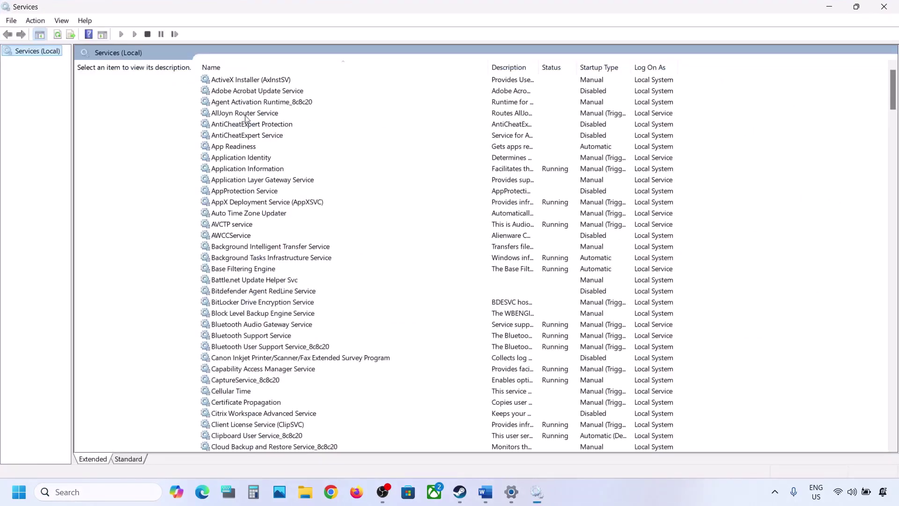
left_click(233, 147)
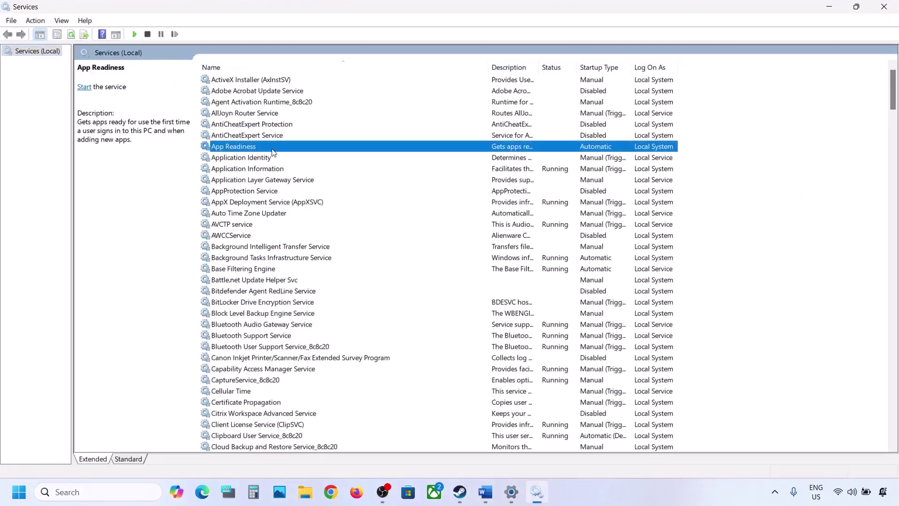
double_click(272, 148)
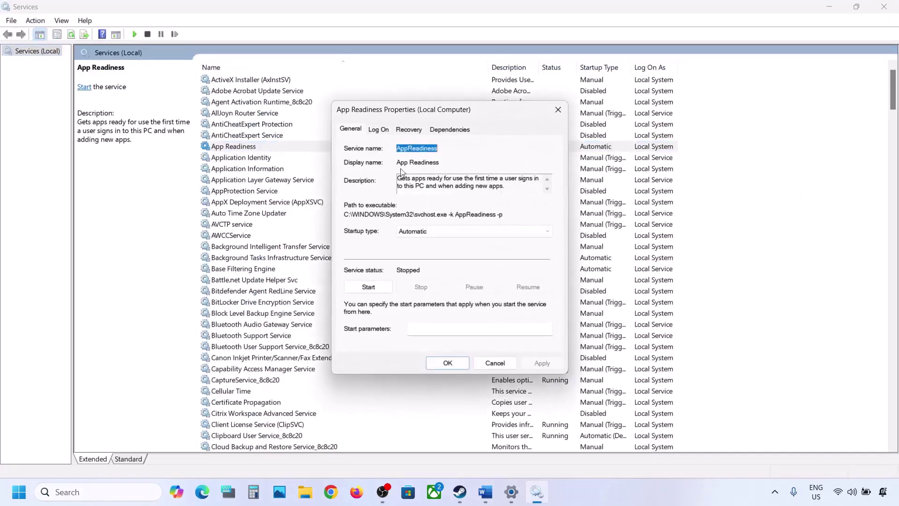
Step: Set the App Readiness startup type to Automatic, start the service, and close its properties and the Services console
left_click(426, 232)
left_click(427, 249)
left_click(535, 364)
left_click(370, 287)
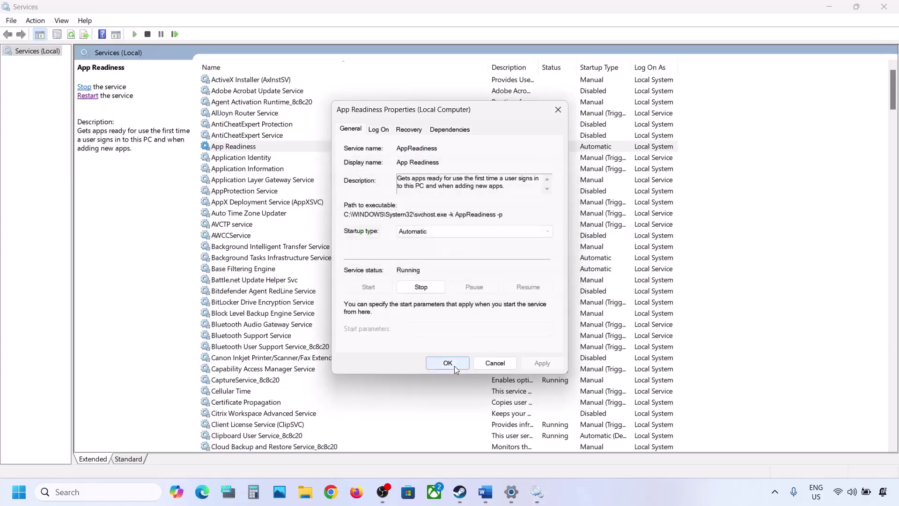
left_click(455, 367)
left_click(884, 6)
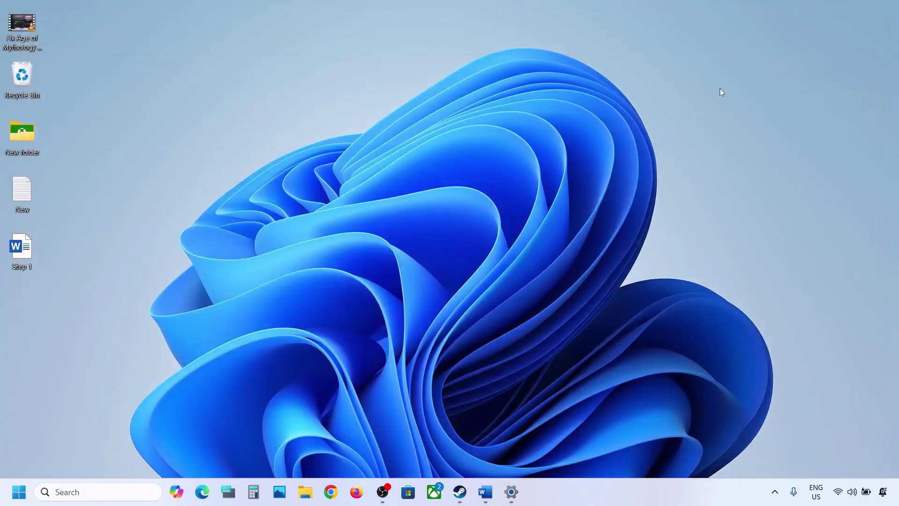
Step: Switch to the Word document and highlight the folder name $WinREAgent in Step 2
left_click(485, 492)
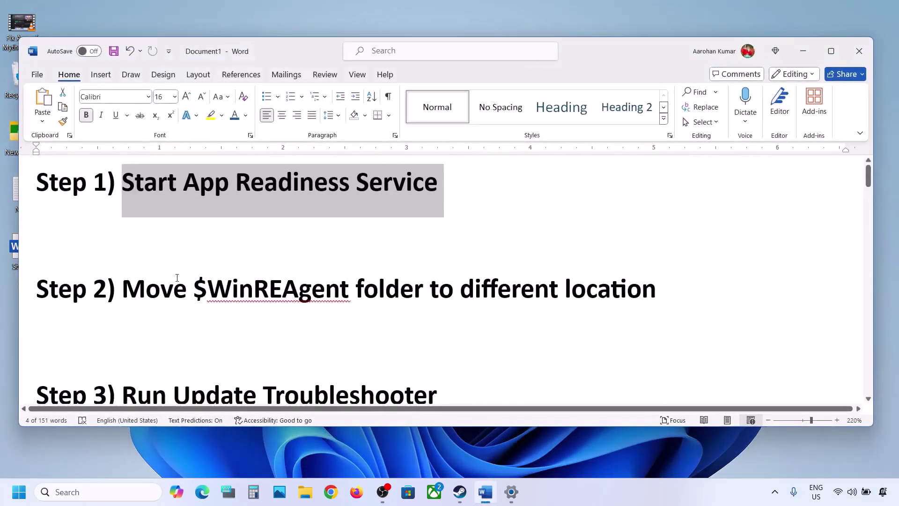
double_click(327, 281)
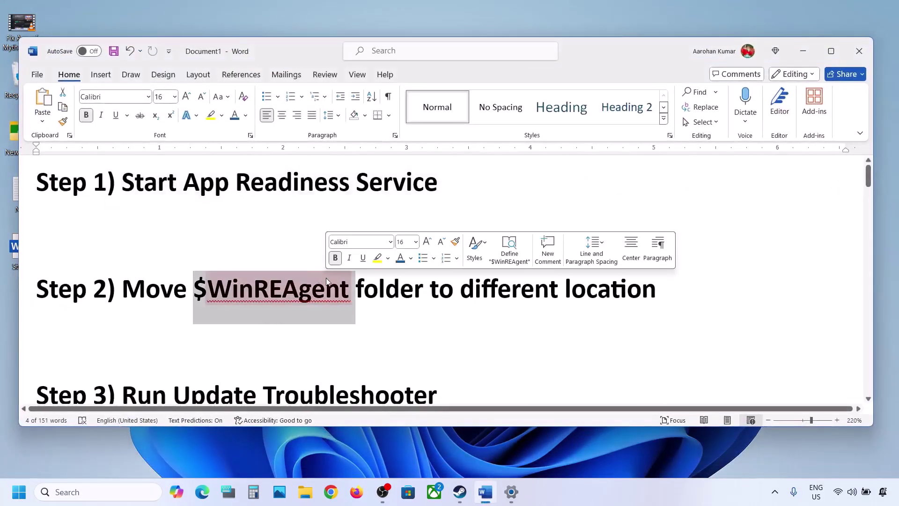
Step: Switch to File Explorer, open the OS (C:) drive and select the $WinREAgent folder
left_click(307, 500)
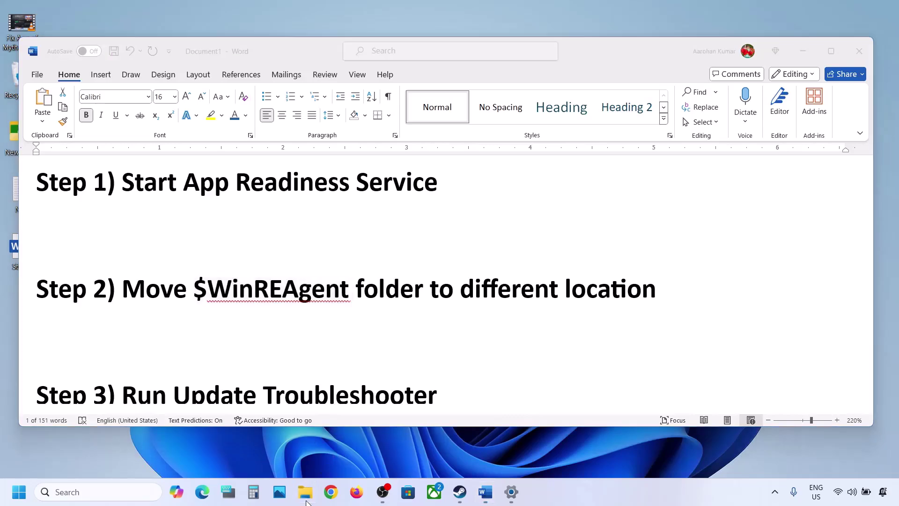
left_click(55, 271)
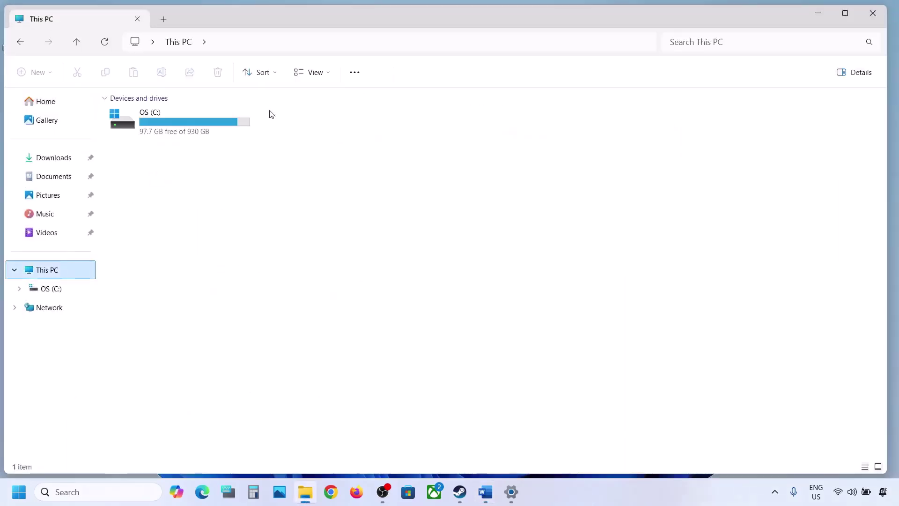
double_click(190, 123)
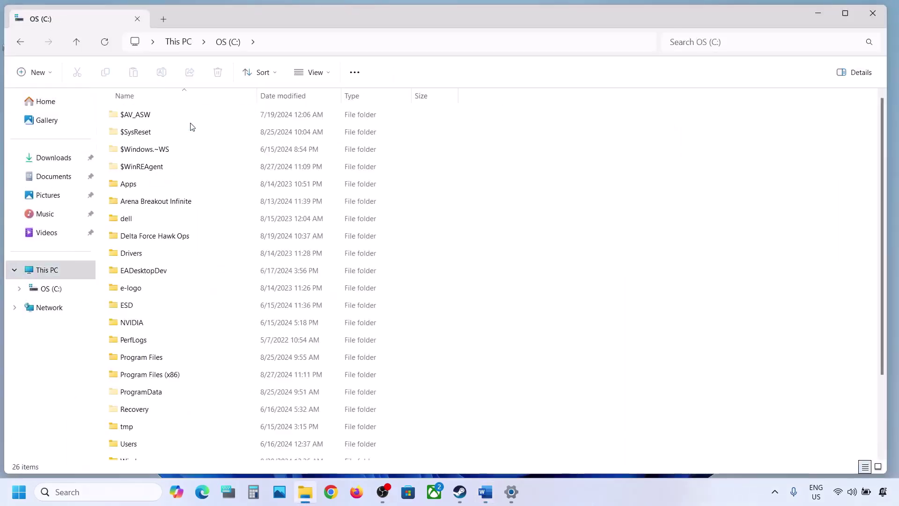
left_click(149, 170)
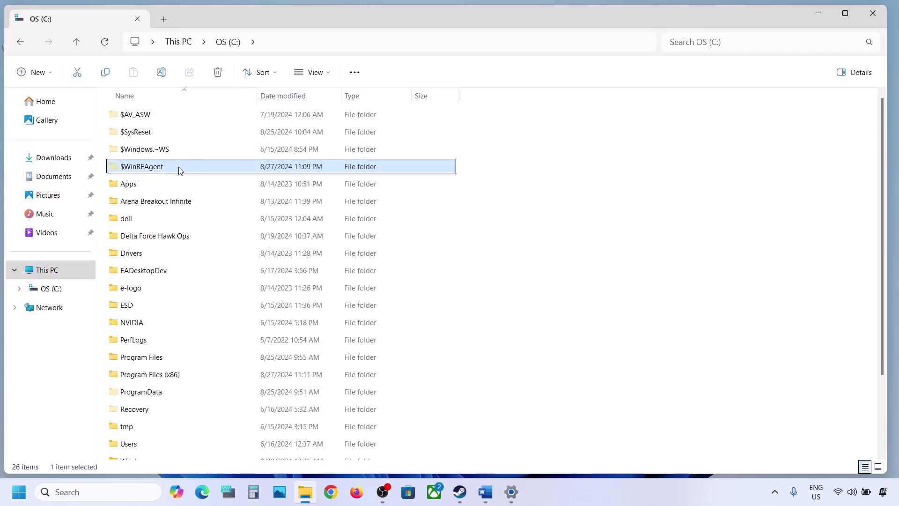
Step: Check that the Hidden items display option is enabled for the C: drive, and reselect the $WinREAgent folder
mouse_move(181, 171)
left_click(329, 73)
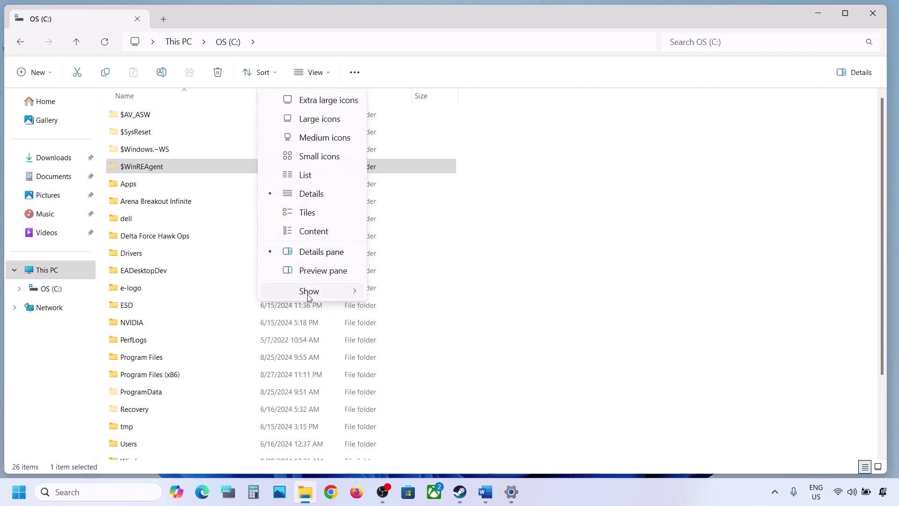
mouse_move(309, 296)
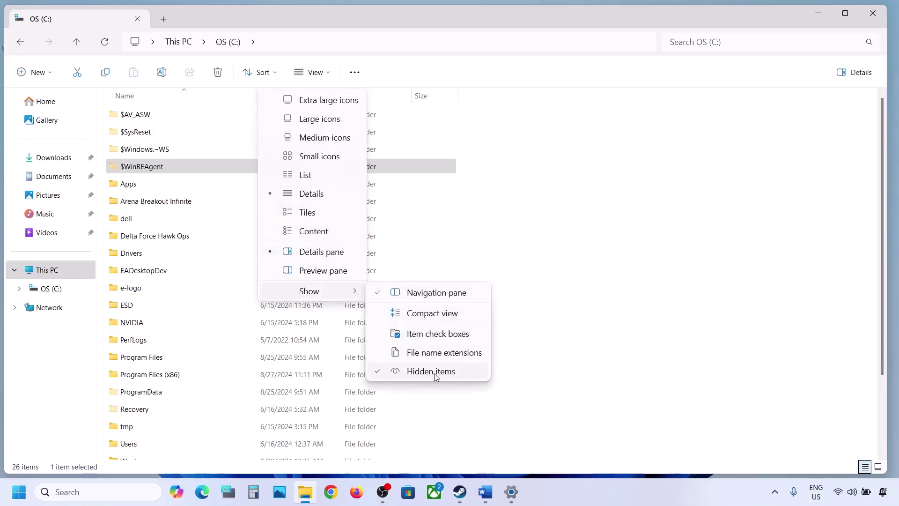
left_click(125, 168)
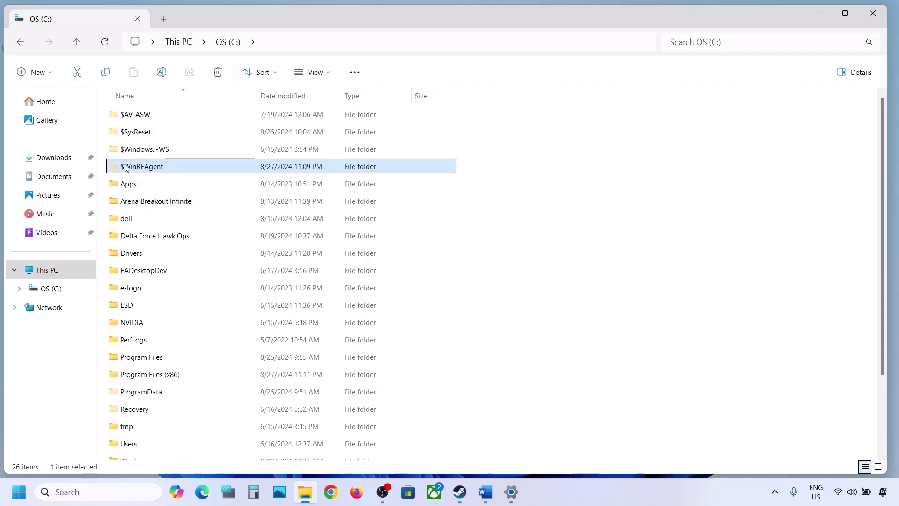
Step: Copy the $WinREAgent folder from the C: drive and paste it onto the desktop
right_click(167, 168)
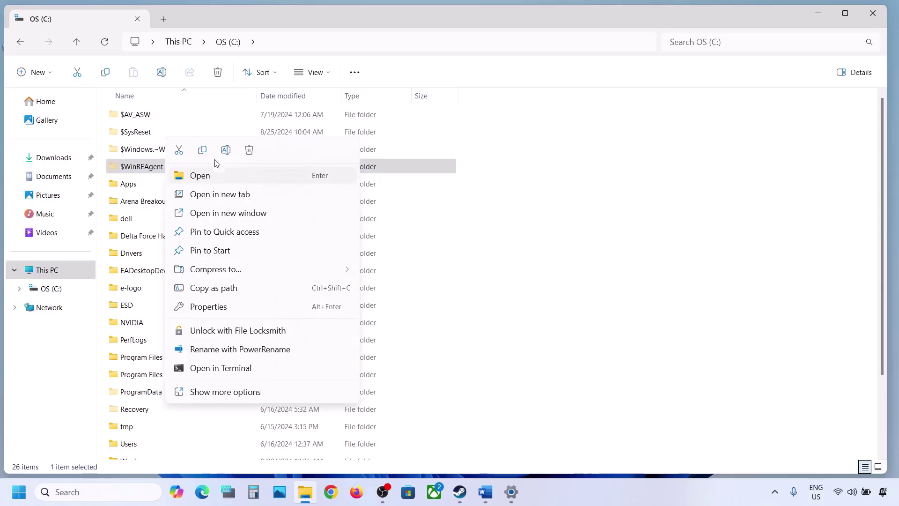
left_click(202, 150)
key("super+d")
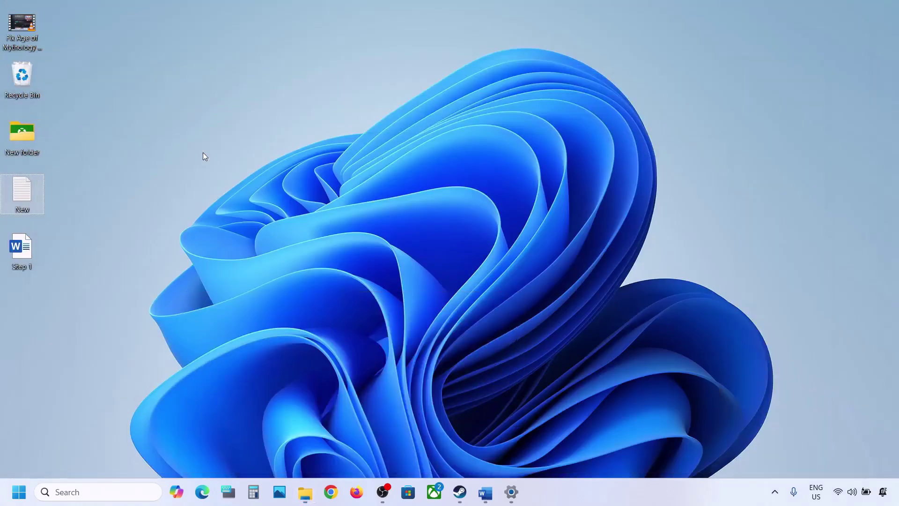
left_click(204, 152)
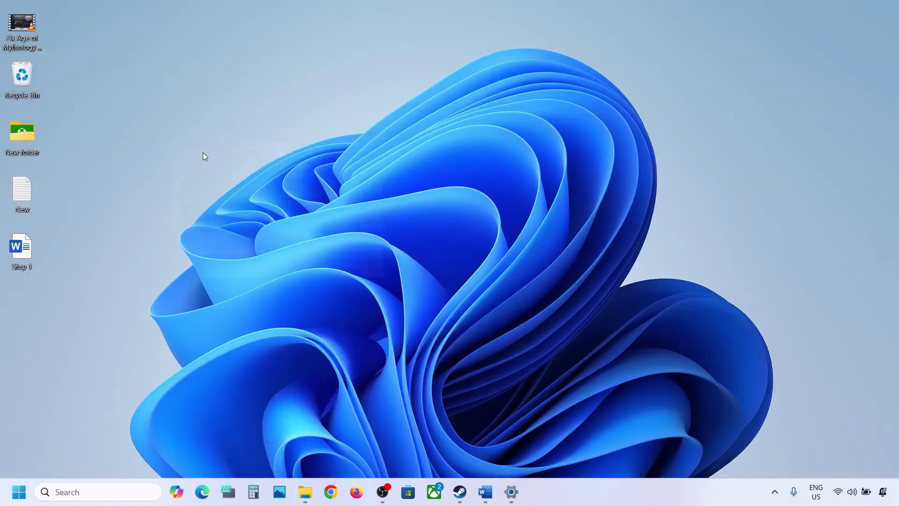
key("ctrl+v")
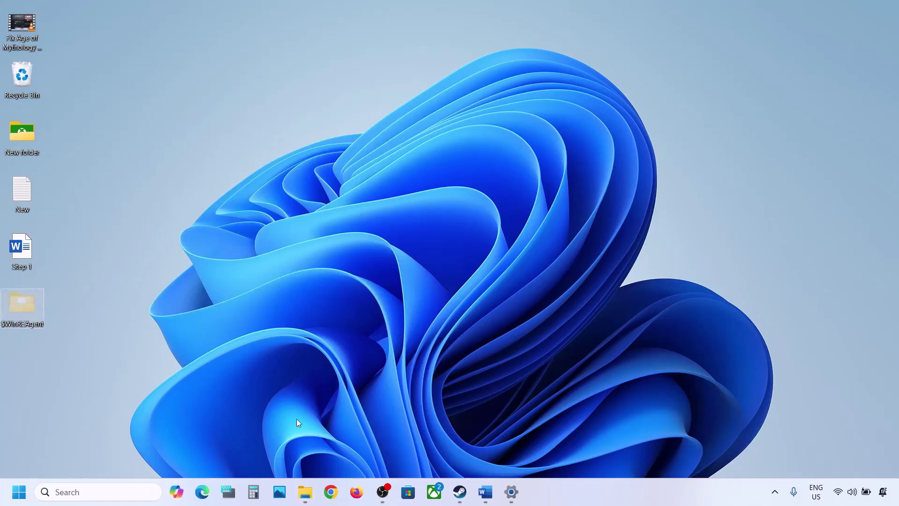
Step: Delete the original $WinREAgent folder from the C: drive in File Explorer
left_click(305, 492)
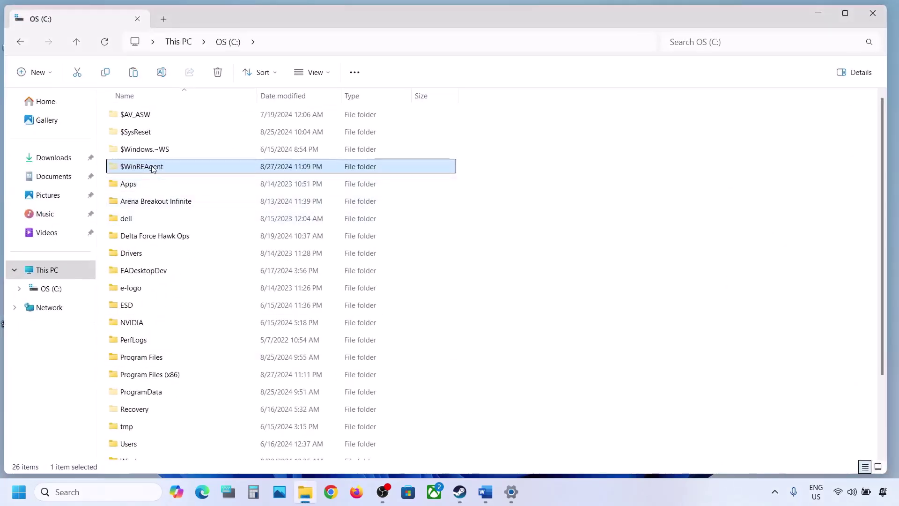
right_click(153, 170)
left_click(258, 151)
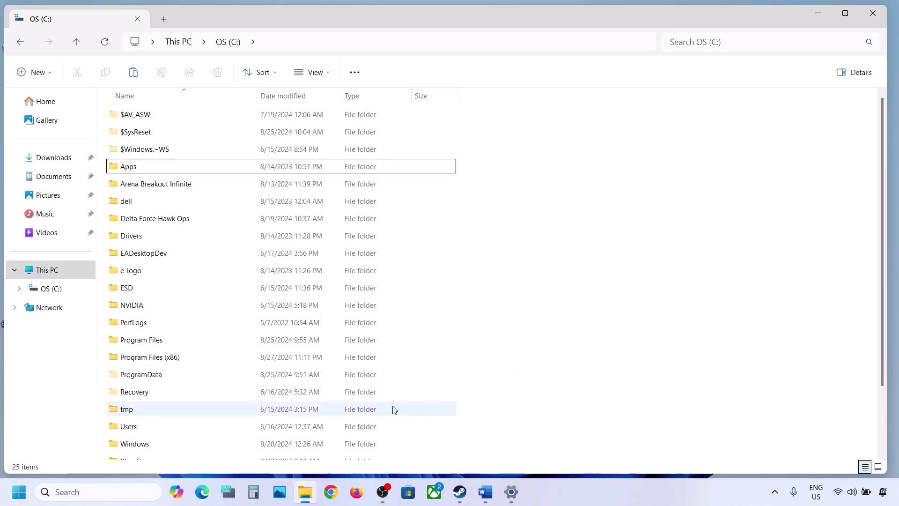
Step: Switch to Settings, go from the update history to the main Windows Update page and check for updates
key("alt+Tab")
key("super+Up")
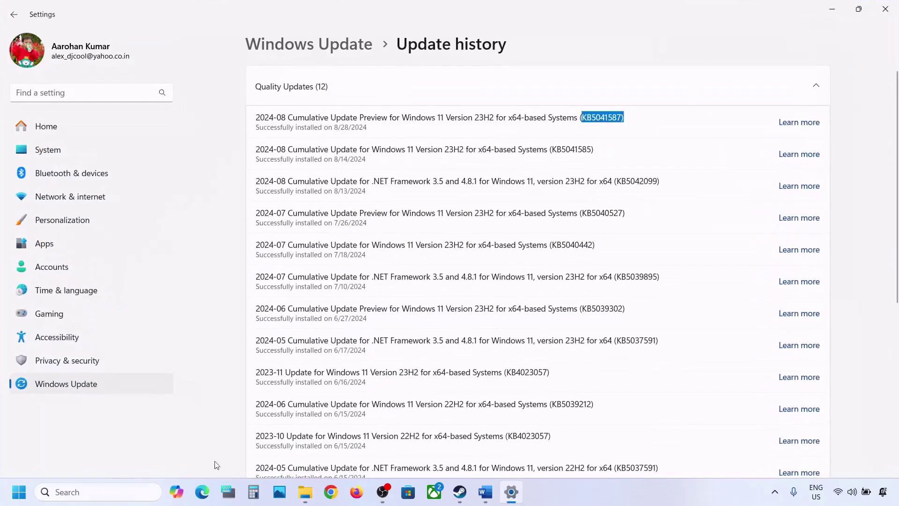
left_click(71, 386)
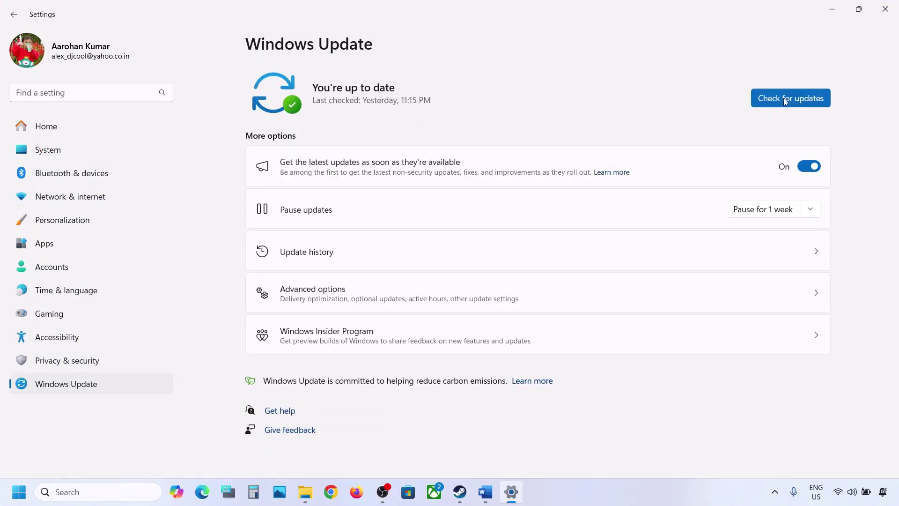
left_click(785, 102)
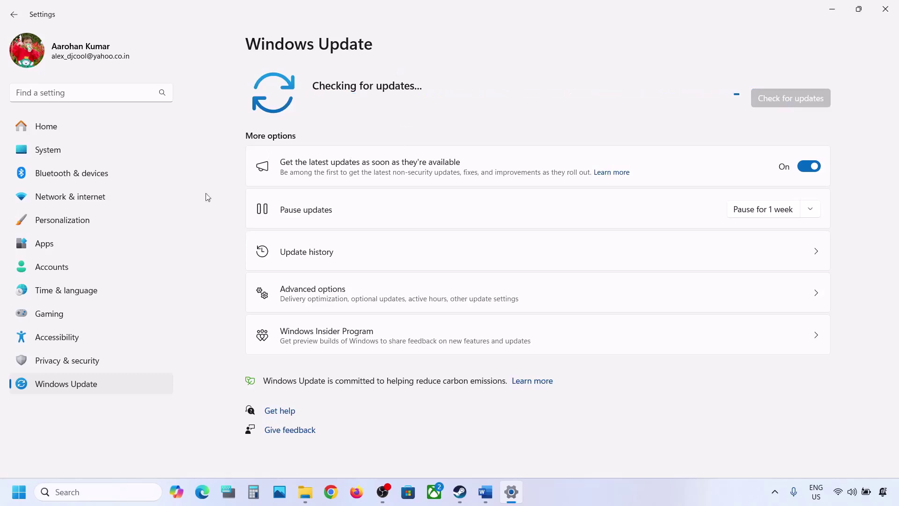
Step: Show the computer's power options, dismiss them without choosing one, and minimise the Settings window
key("super")
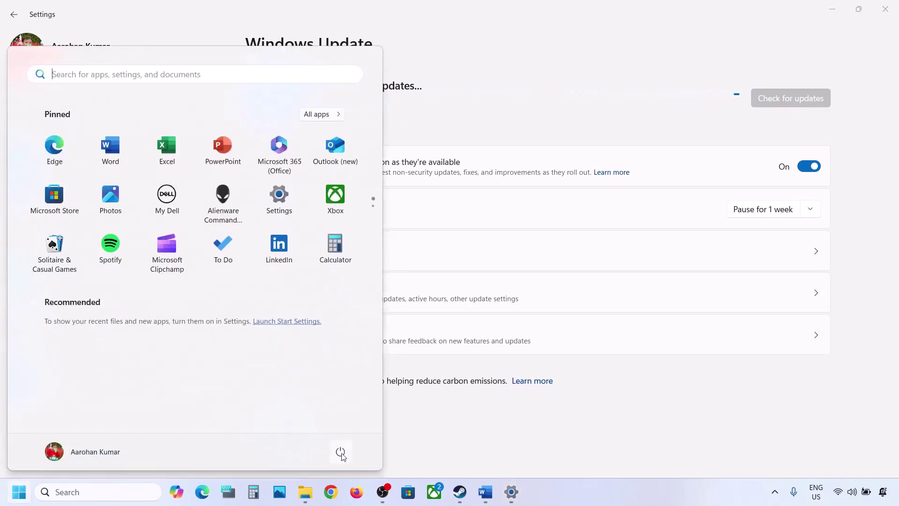
left_click(341, 453)
key("Escape")
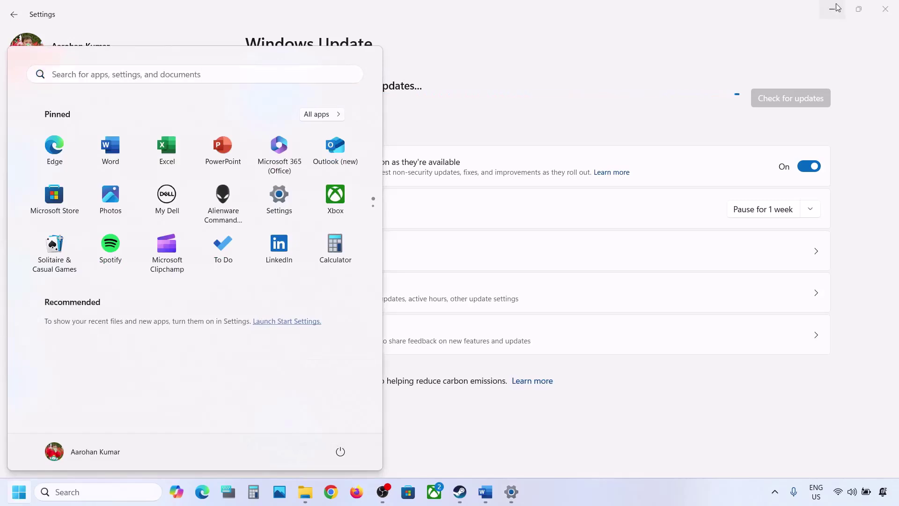
left_click(834, 9)
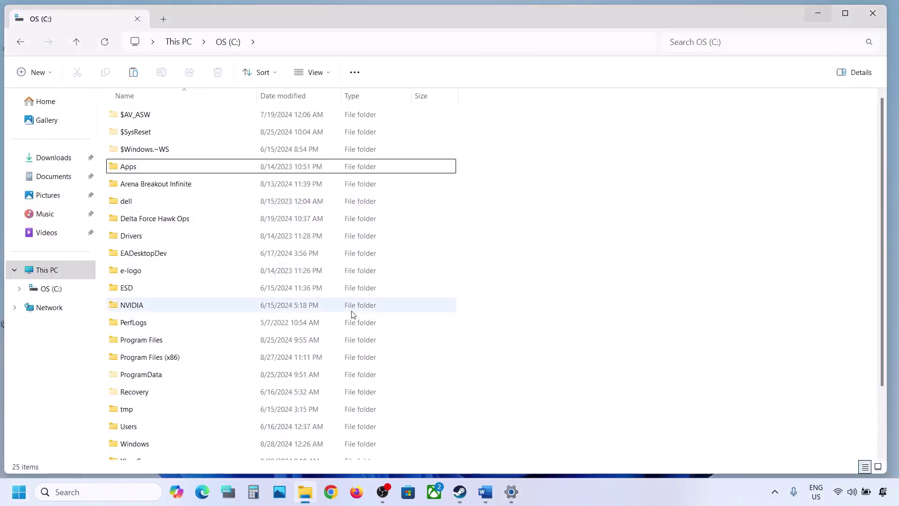
Step: Move the $WinREAgent folder from the desktop back to the C: drive and close File Explorer
key("super+d")
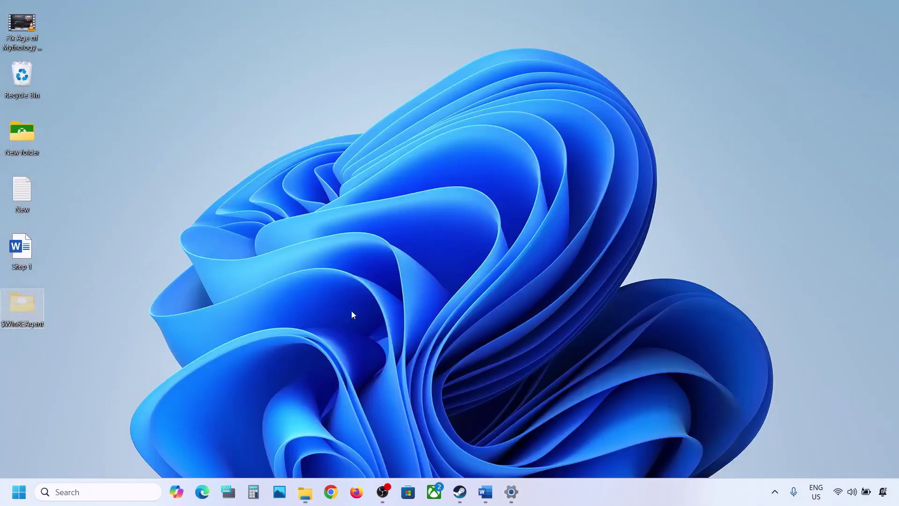
right_click(30, 308)
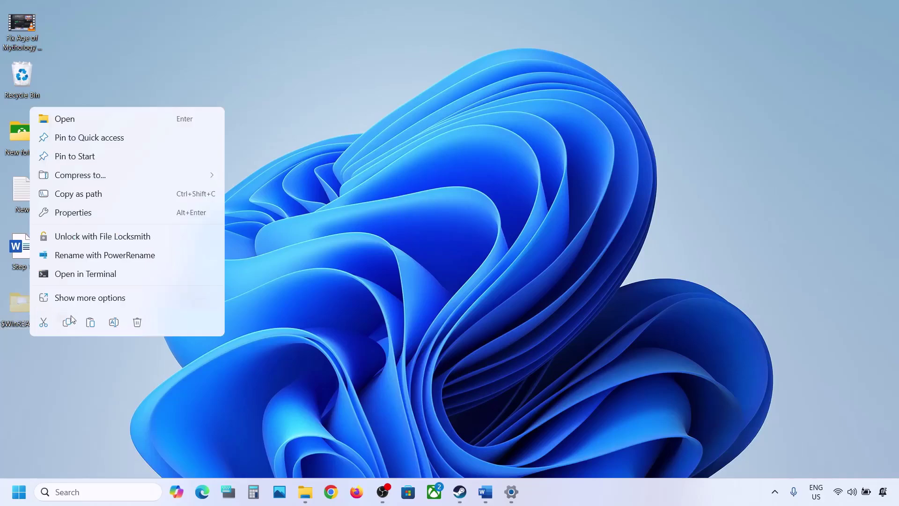
left_click(49, 324)
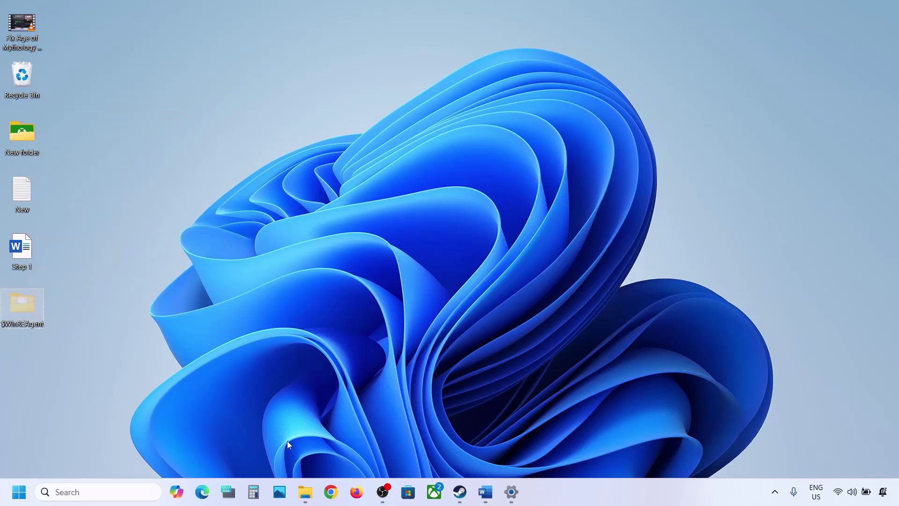
left_click(305, 489)
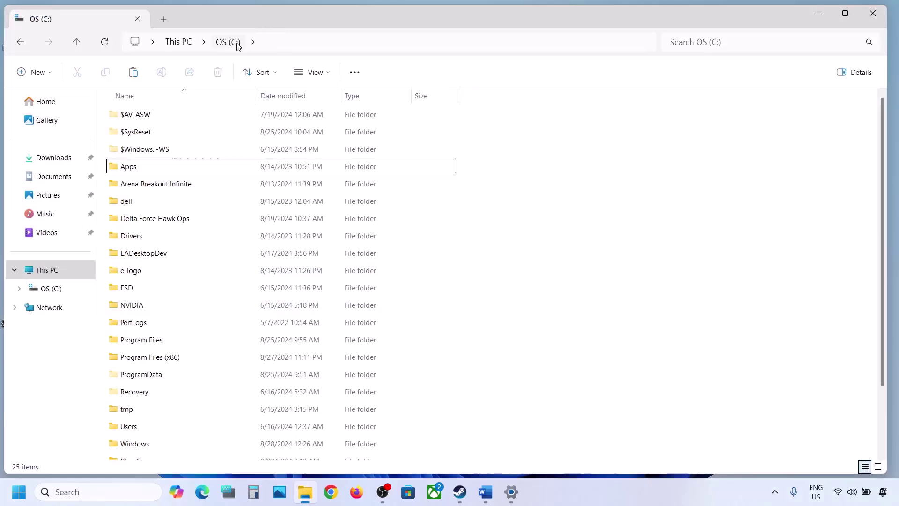
key("ctrl+v")
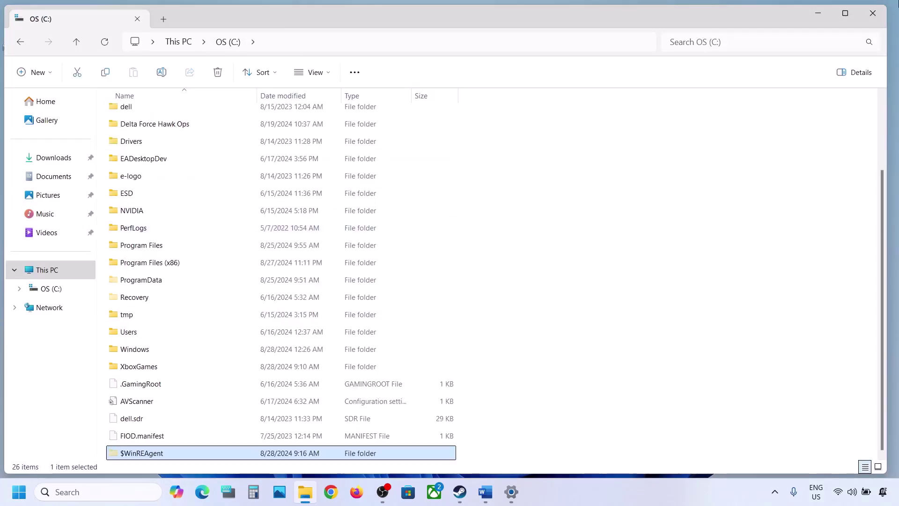
left_click(873, 13)
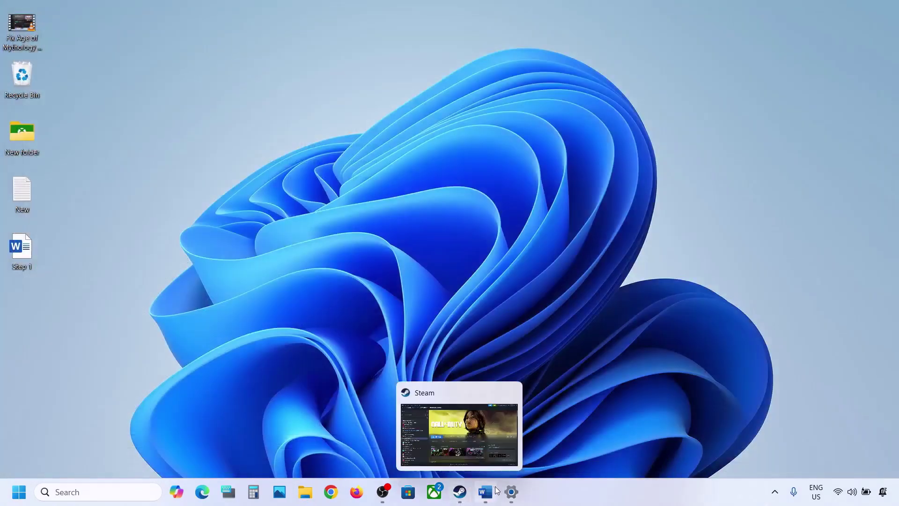
Step: Switch to the Word document and view Step 3, "Run Update Troubleshooter"
left_click(485, 492)
scroll(172, 289, "down", 3)
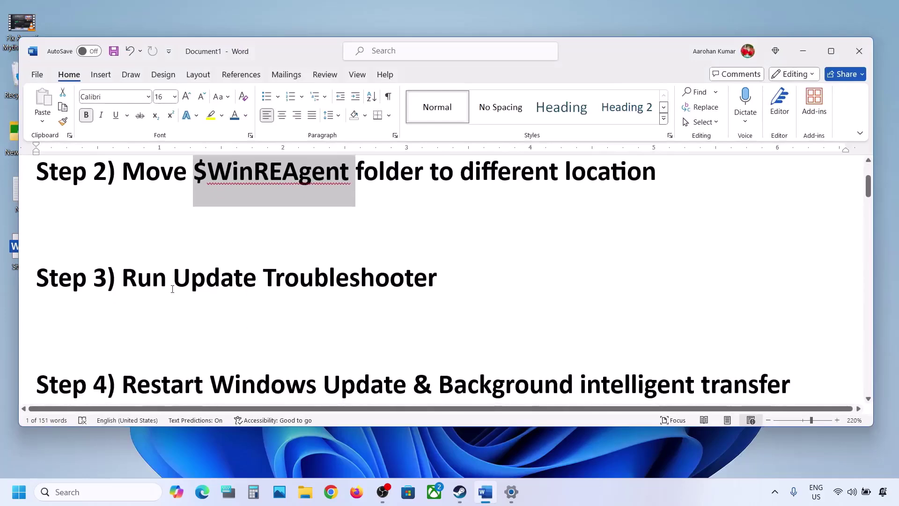
Step: Switch to Settings and run the Windows Update troubleshooter from the other system troubleshooters
left_click_drag(121, 281, 468, 255)
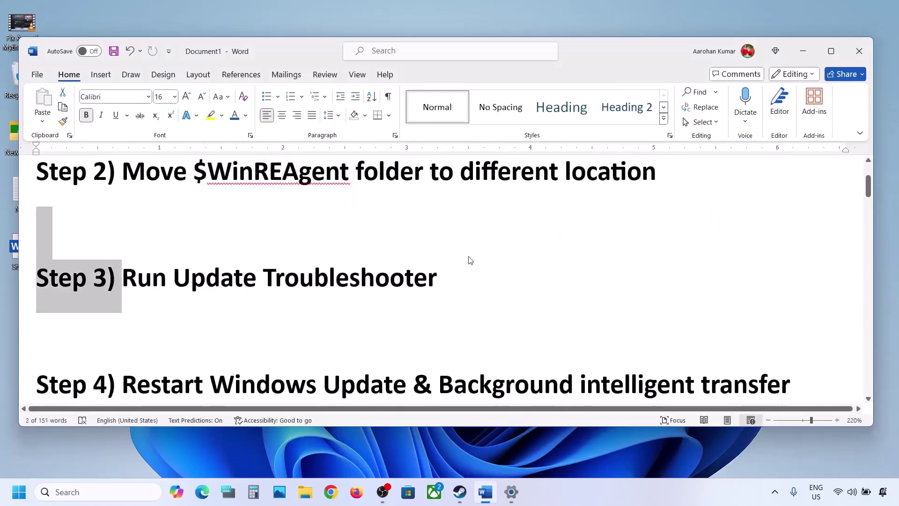
key("alt+Tab")
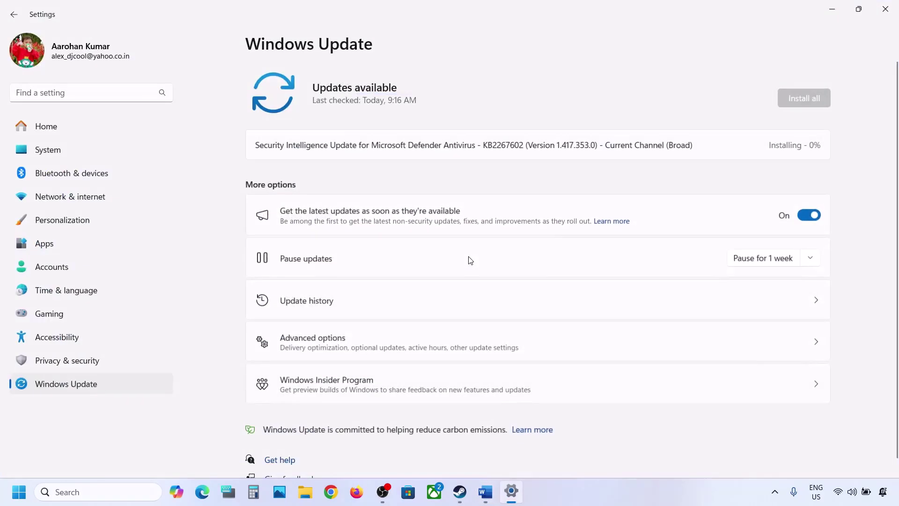
left_click(75, 156)
scroll(322, 287, "down", 2)
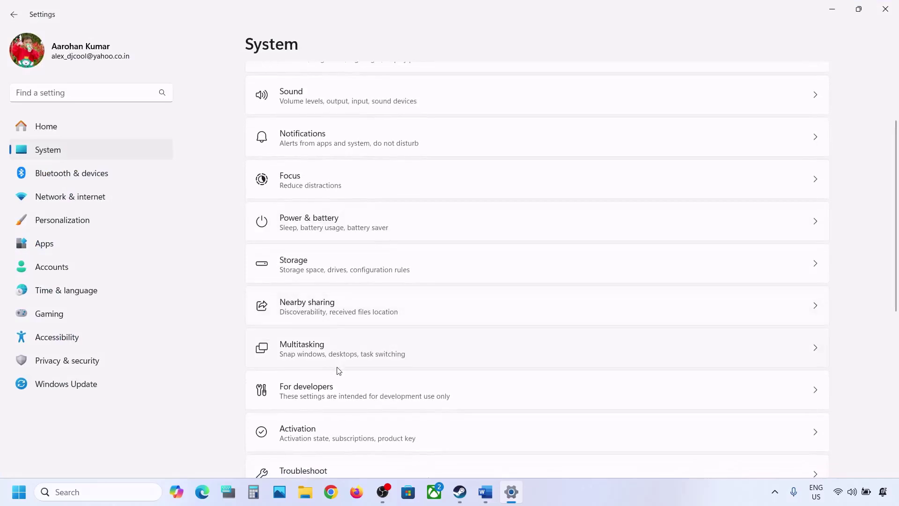
scroll(339, 371, "down", 3)
left_click(335, 327)
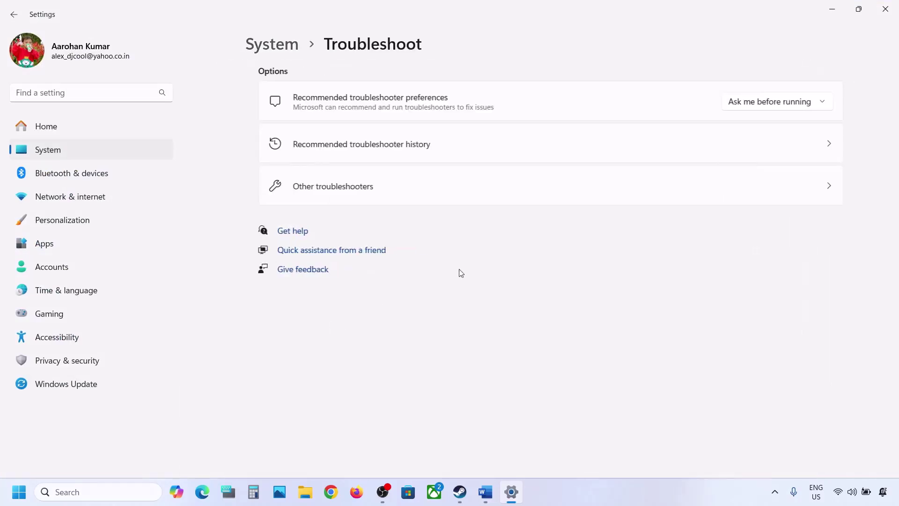
left_click(357, 195)
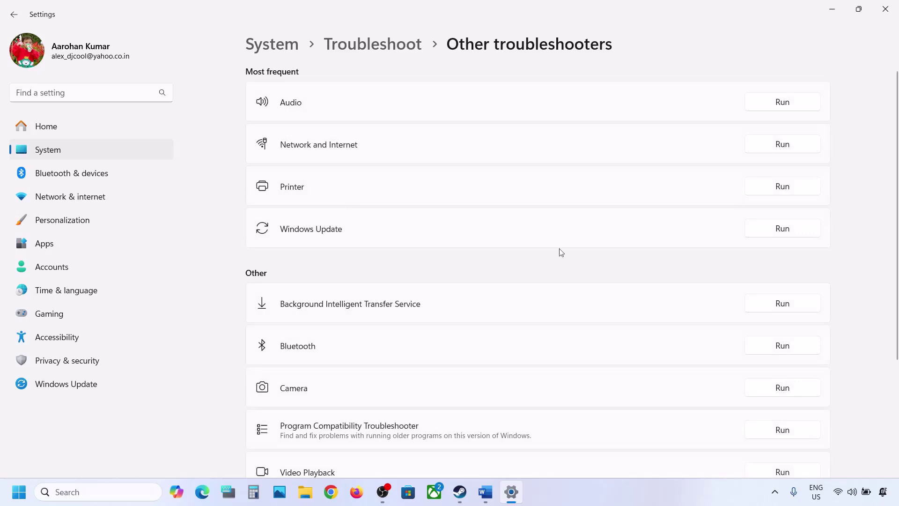
left_click(795, 234)
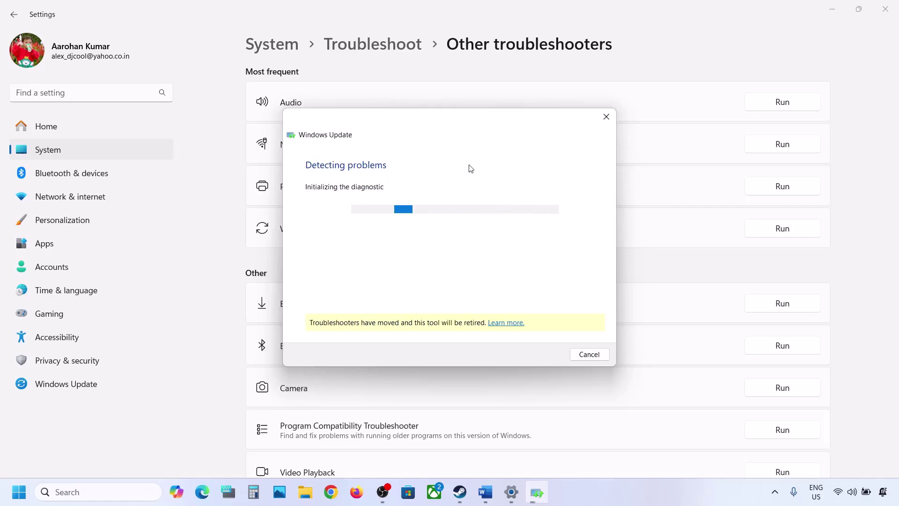
Step: Switch to the Word document and view Step 4 about restarting the Windows Update and Background Intelligent Transfer services
left_click(485, 497)
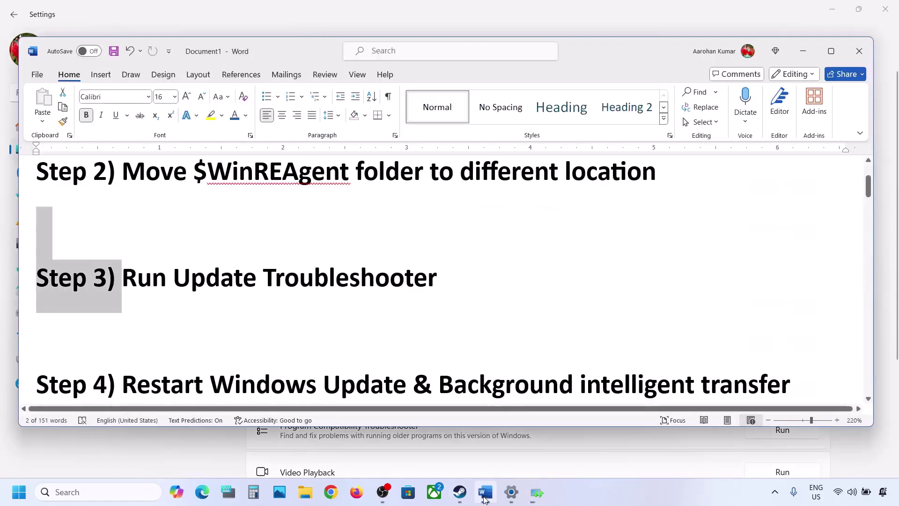
scroll(308, 309, "down", 3)
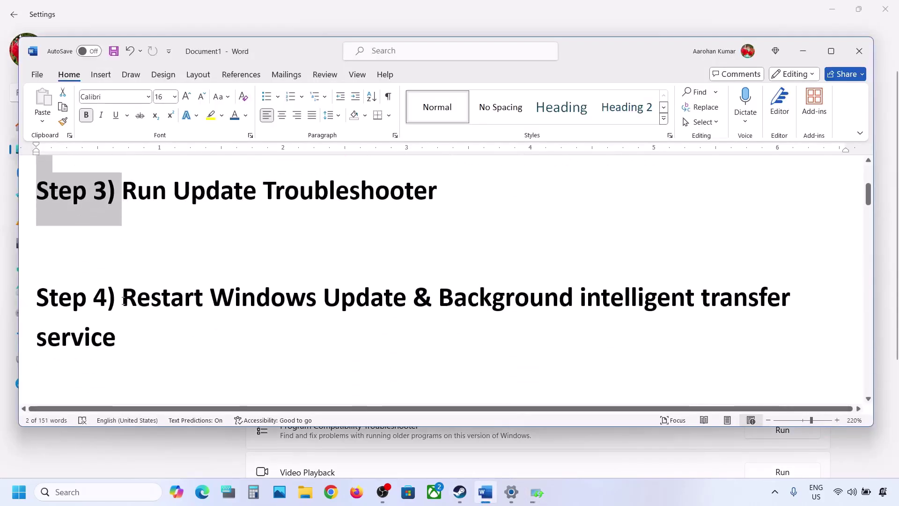
left_click_drag(122, 299, 599, 310)
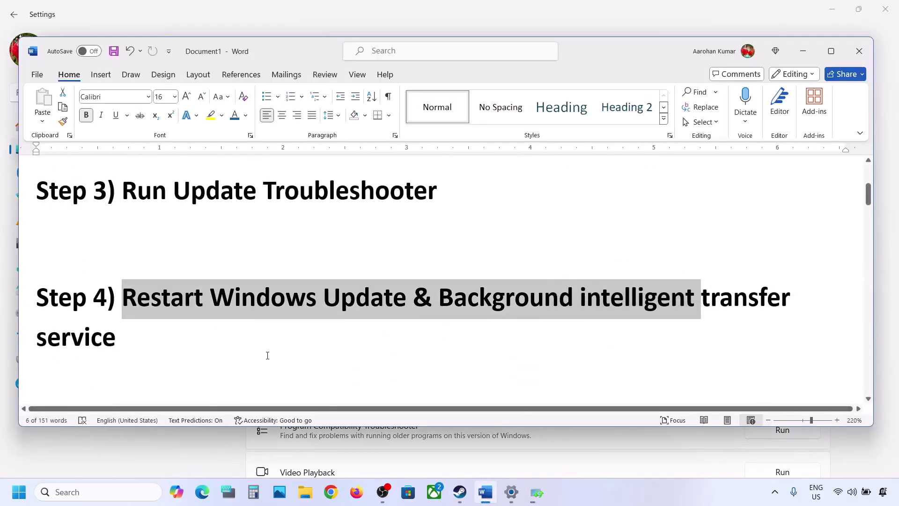
Step: Search Windows for "services" and open the Services console
left_click(103, 493)
type("services")
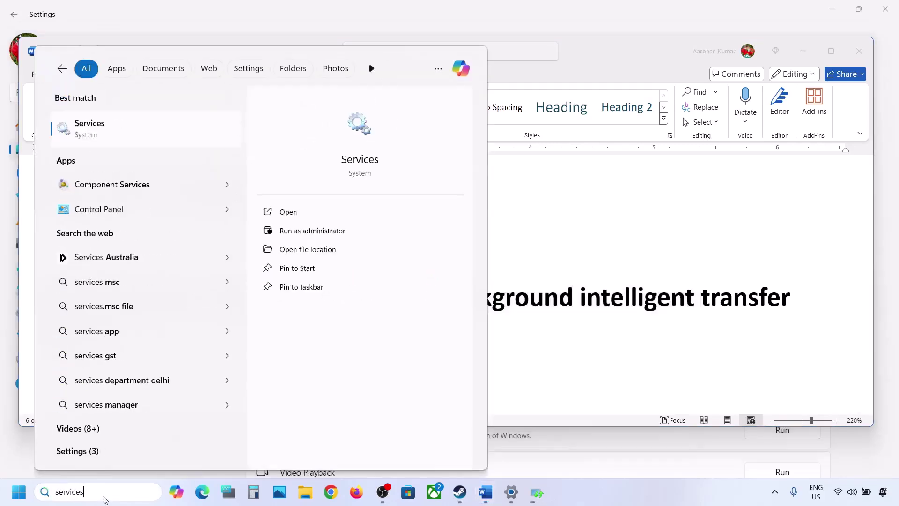
left_click(98, 125)
Step: Find the Windows Update service, set its startup type to Automatic and apply the properties
left_click(307, 314)
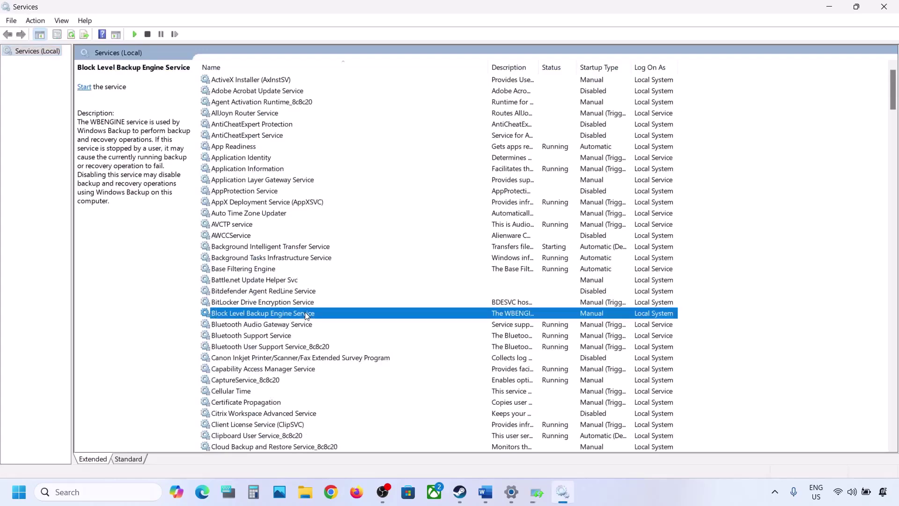
key("w")
scroll(306, 315, "down", 8)
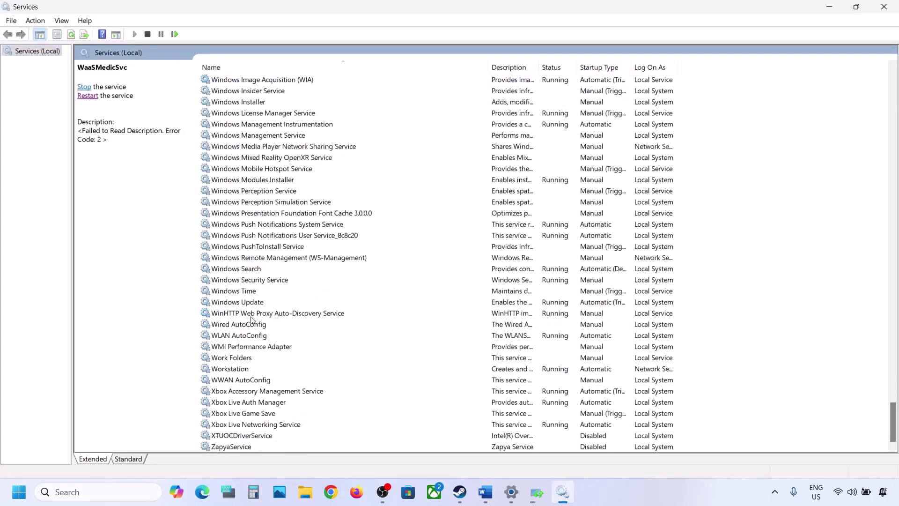
left_click(246, 305)
double_click(318, 305)
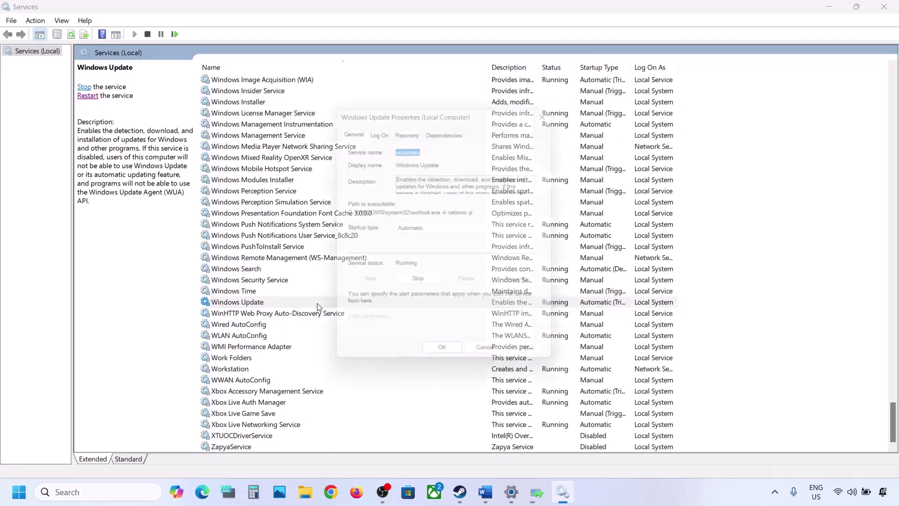
left_click(450, 233)
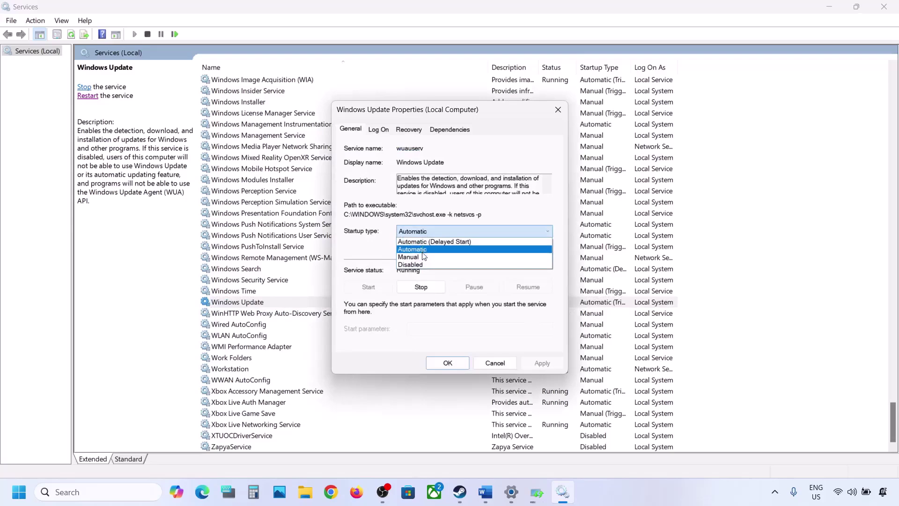
left_click(423, 253)
left_click(538, 360)
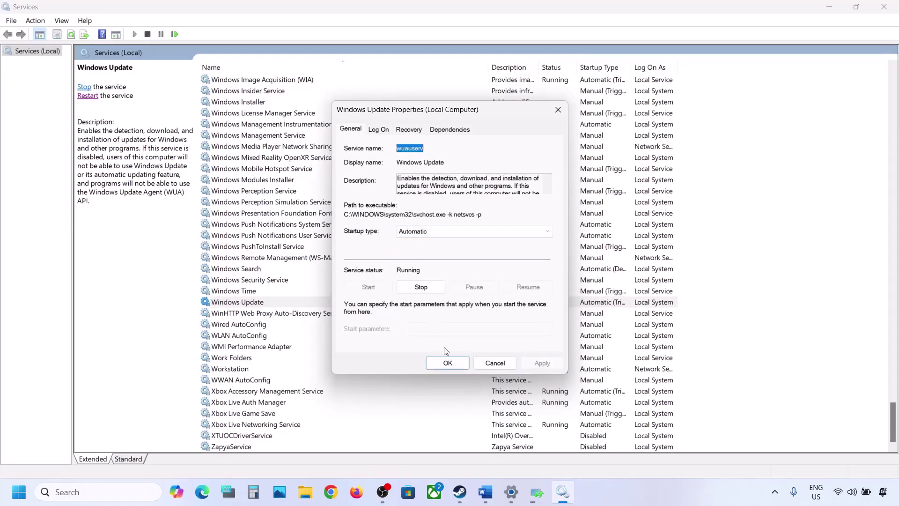
left_click(448, 363)
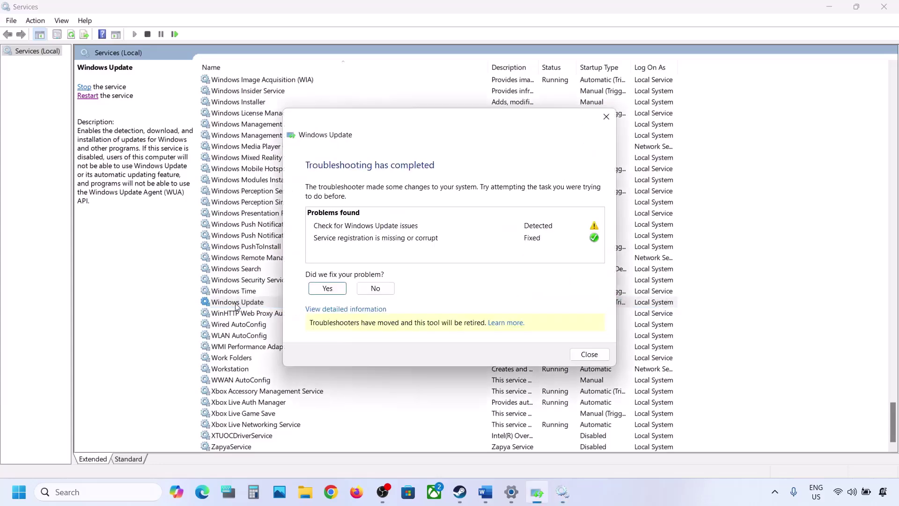
Step: Close the Windows Update troubleshooter and restart the Windows Update service
left_click(589, 354)
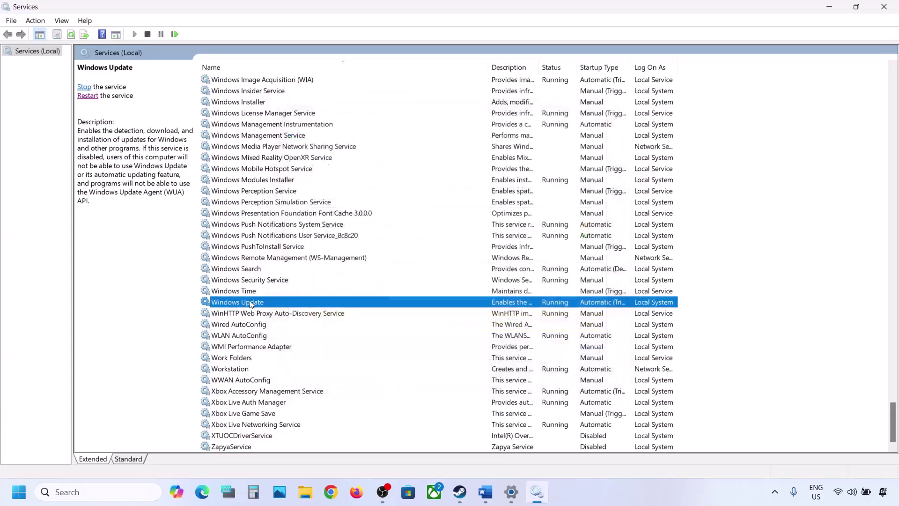
right_click(249, 304)
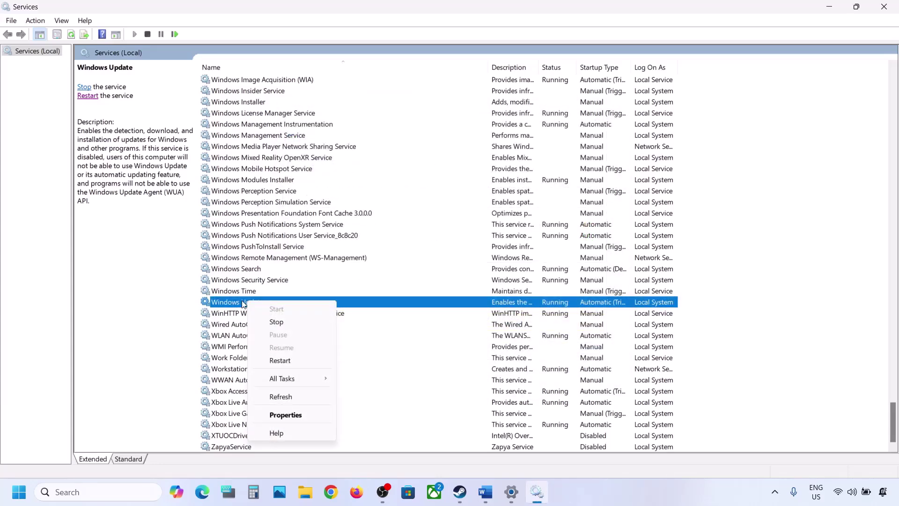
left_click(289, 362)
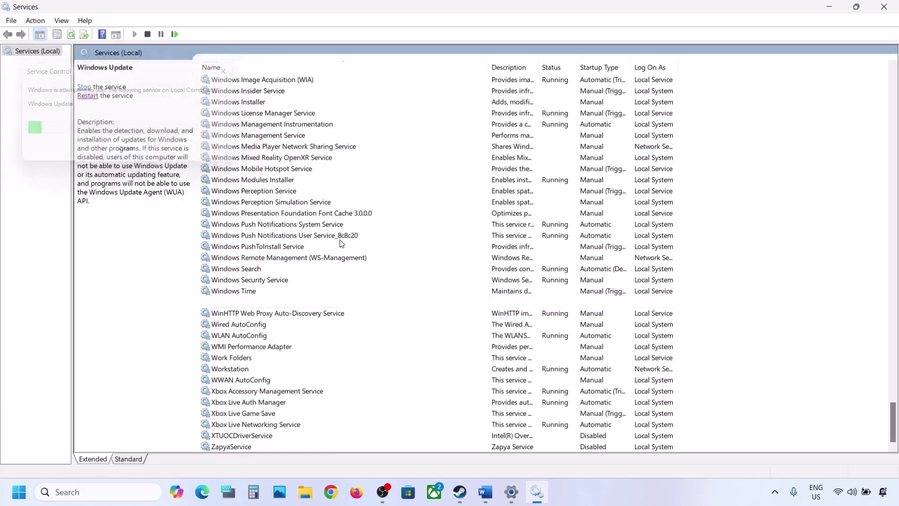
Step: Set the Background Intelligent Transfer Service's startup type to Automatic, apply it and restart the service
left_click(262, 247)
key("b")
scroll(282, 254, "up", 5)
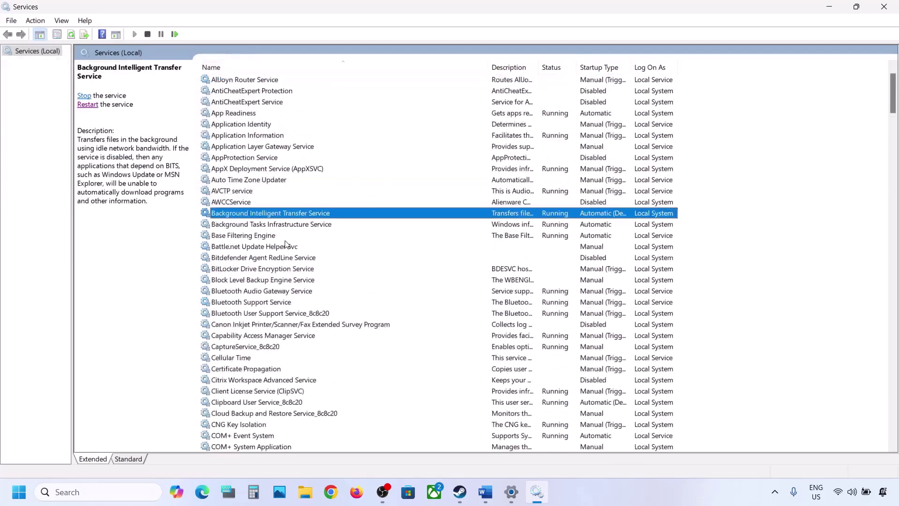
double_click(305, 250)
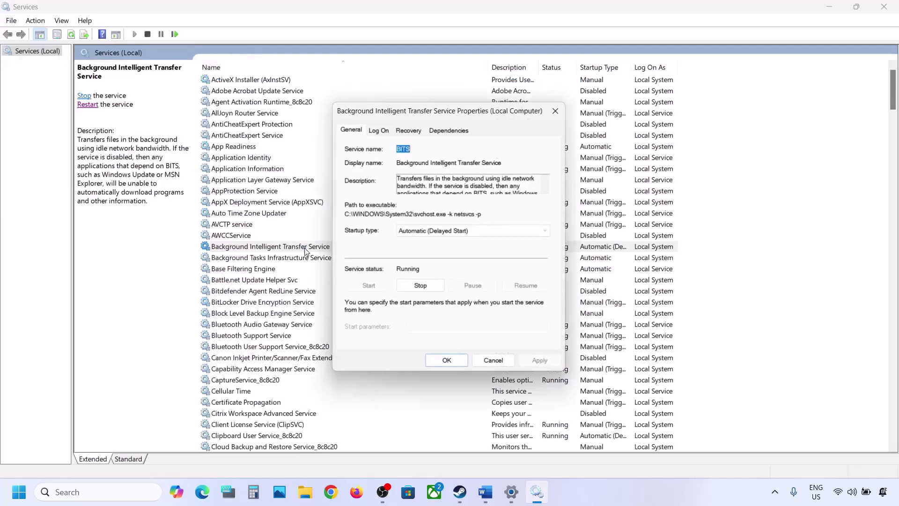
left_click(439, 230)
left_click(433, 253)
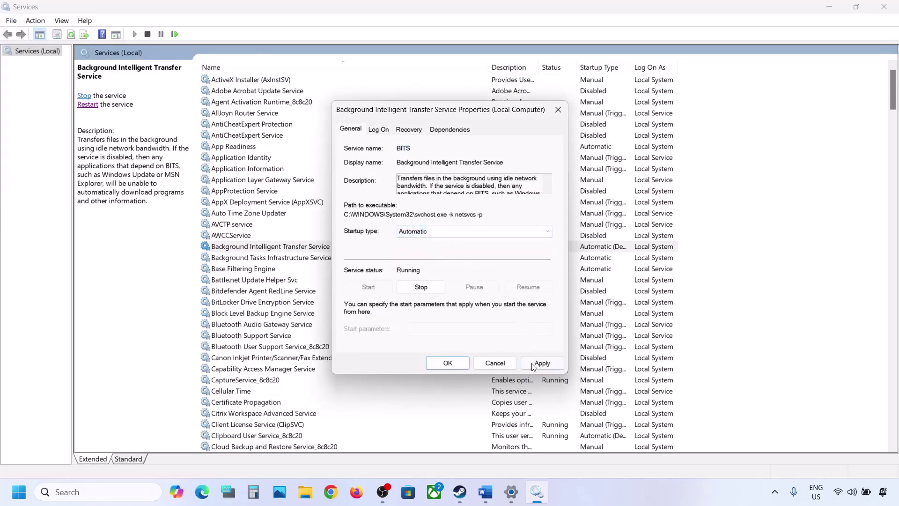
left_click(532, 363)
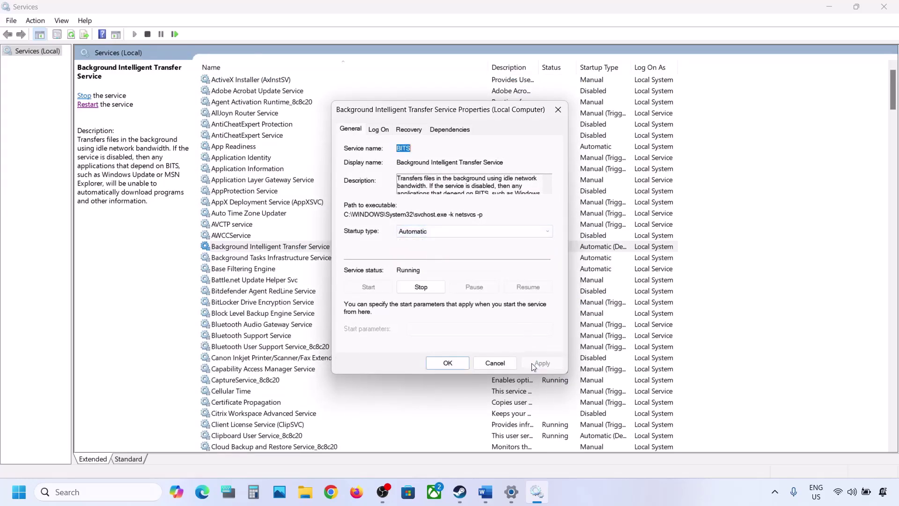
left_click(439, 367)
right_click(287, 249)
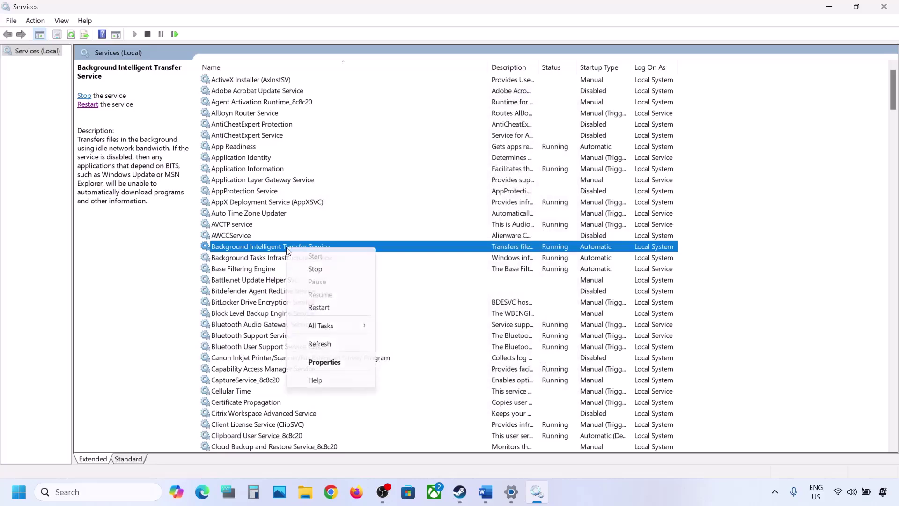
left_click(319, 307)
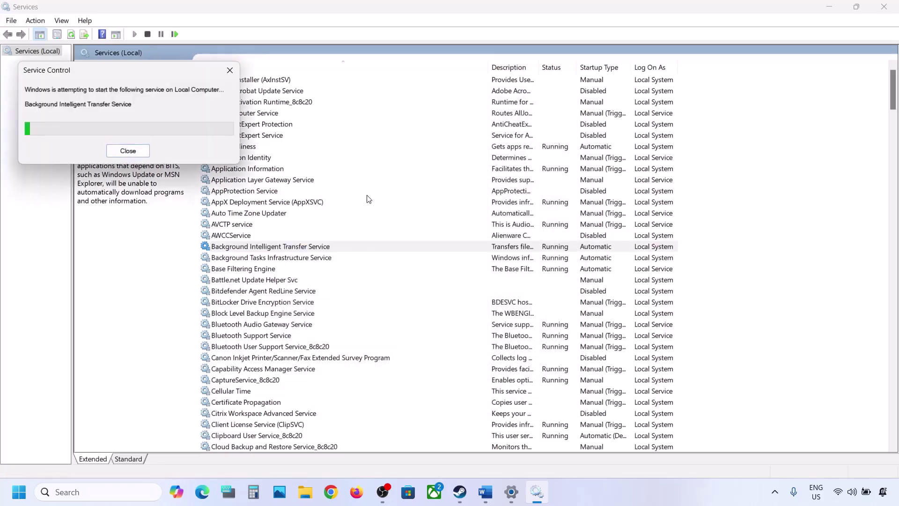
Step: Switch to the Word document and copy the Windows 11 download link listed under Step 5
mouse_move(485, 492)
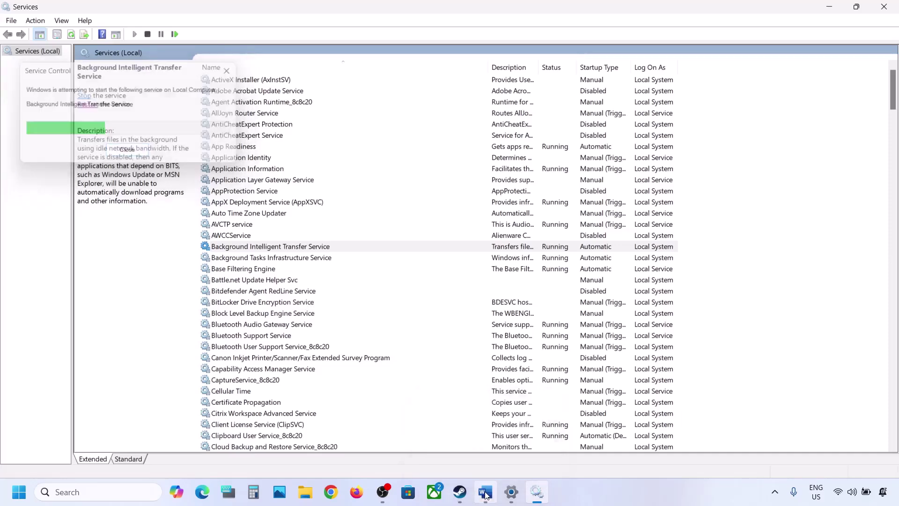
left_click(485, 493)
scroll(322, 365, "down", 5)
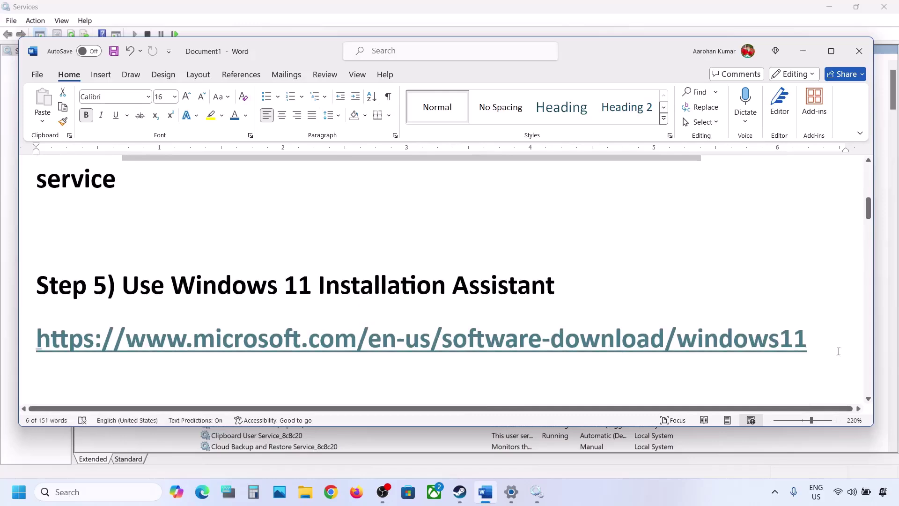
left_click_drag(823, 345, 56, 347)
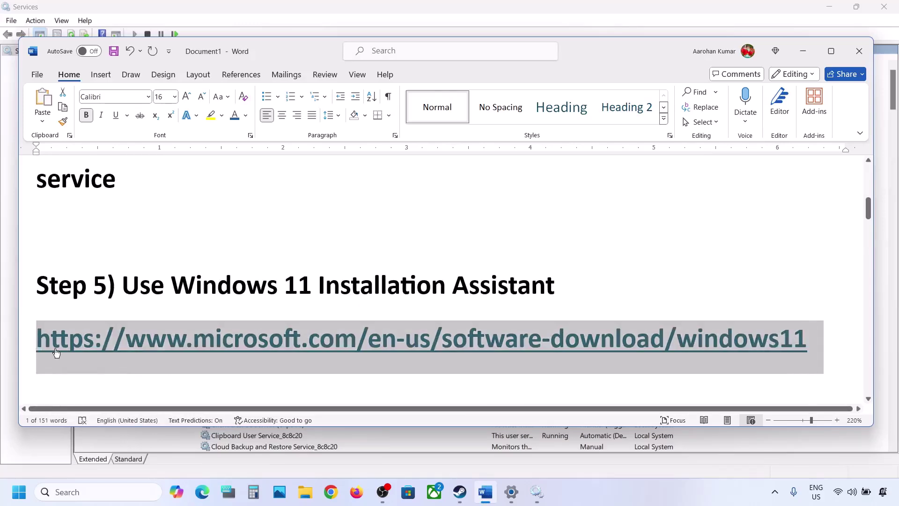
right_click(184, 330)
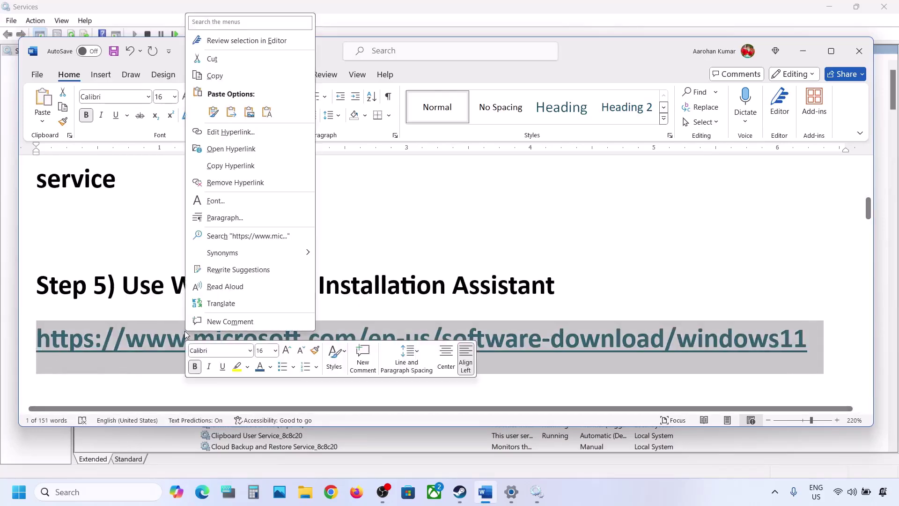
left_click(217, 81)
Step: Switch to Chrome and load the copied address microsoft.com/en-us/software-download/windows11
left_click(330, 487)
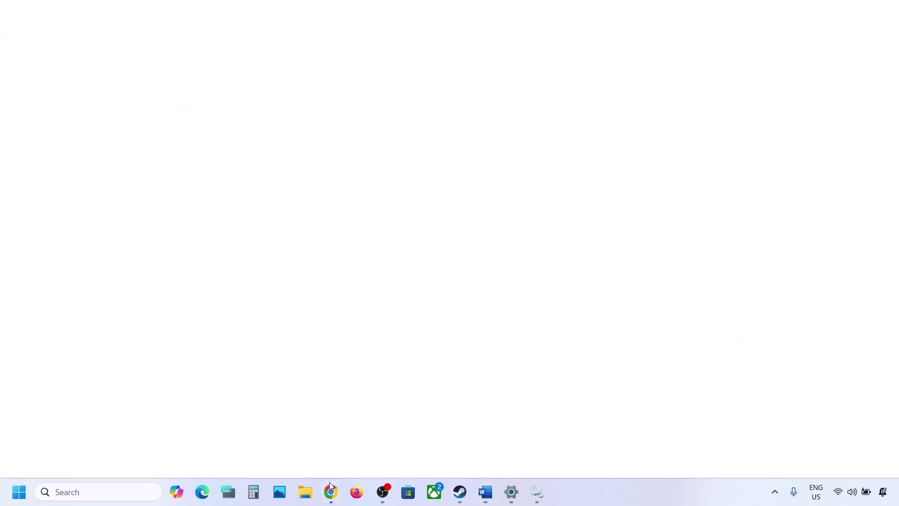
key("ctrl+v")
key("Return")
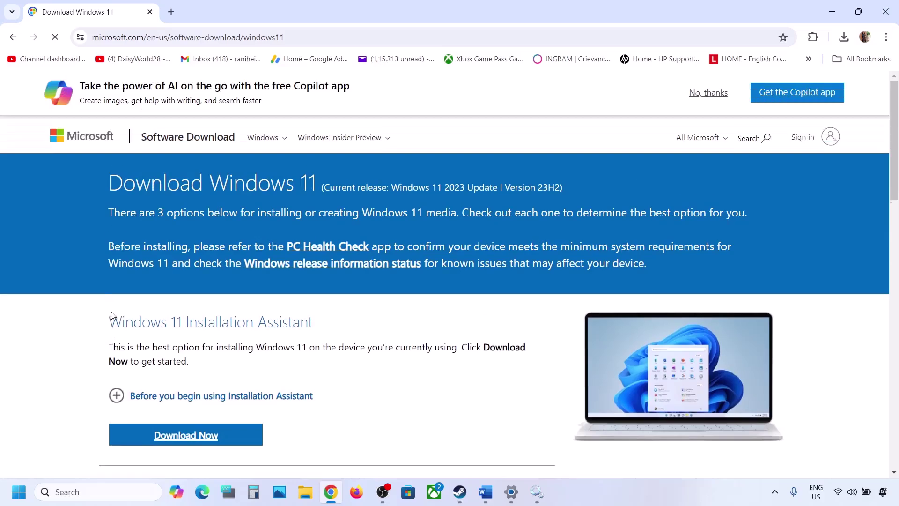
Step: Download the Windows 11 Installation Assistant from the Microsoft download page
left_click_drag(111, 317, 346, 319)
scroll(346, 320, "down", 3)
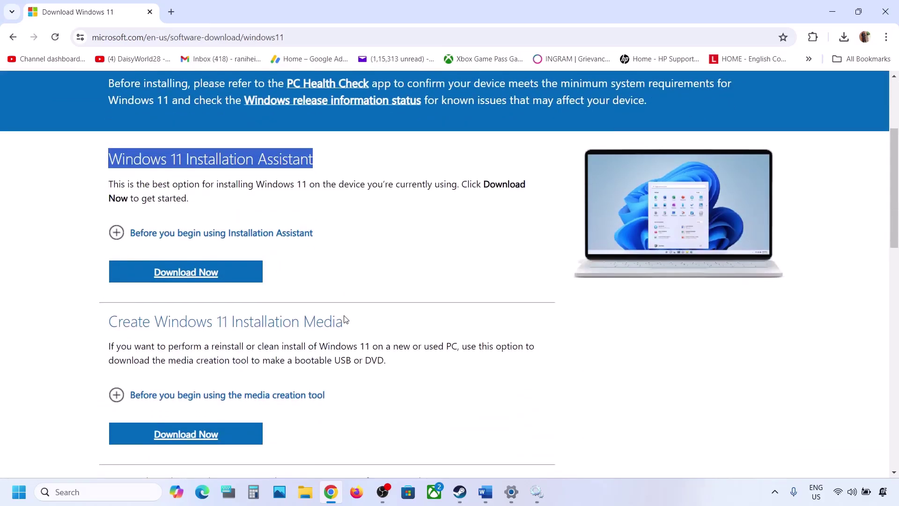
left_click(203, 278)
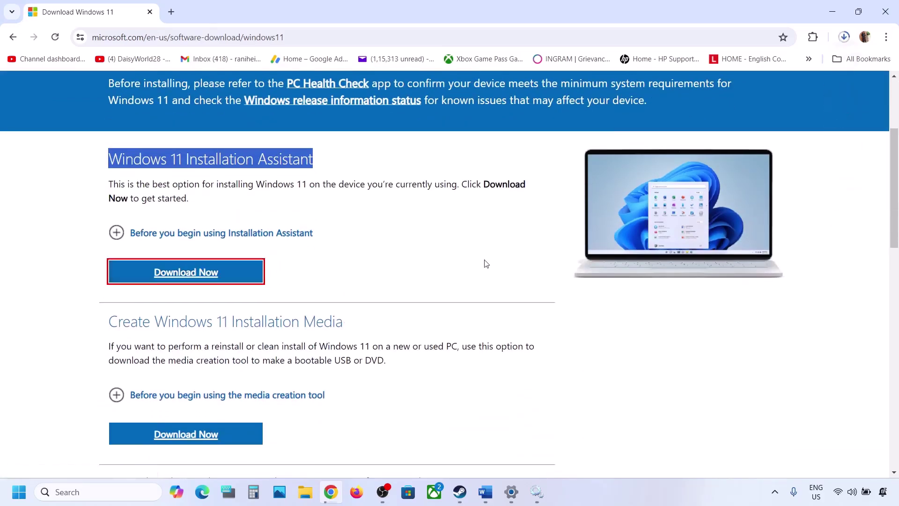
left_click(724, 62)
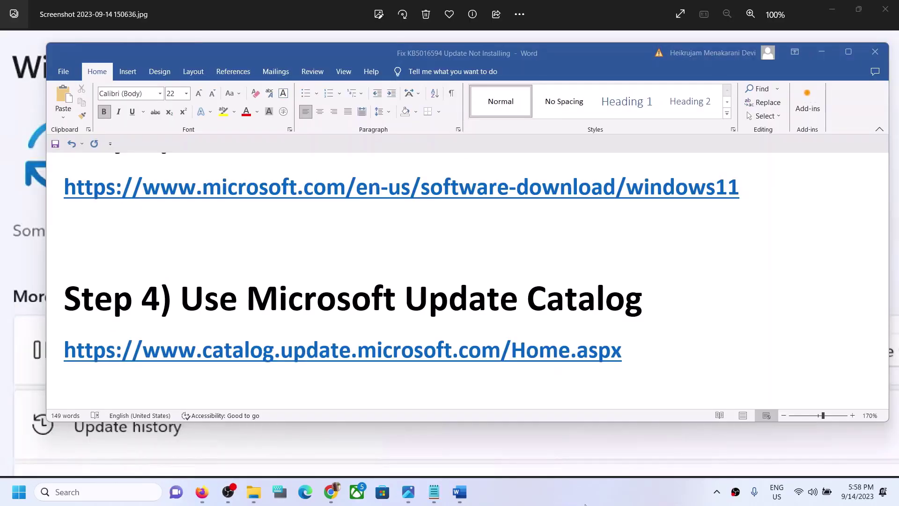
Step: View the "Use Microsoft Update Catalog" heading of Step 4 in the "Fix KB5016594 Update Not Installing" Word document
left_click(188, 300)
left_click_drag(189, 299, 642, 302)
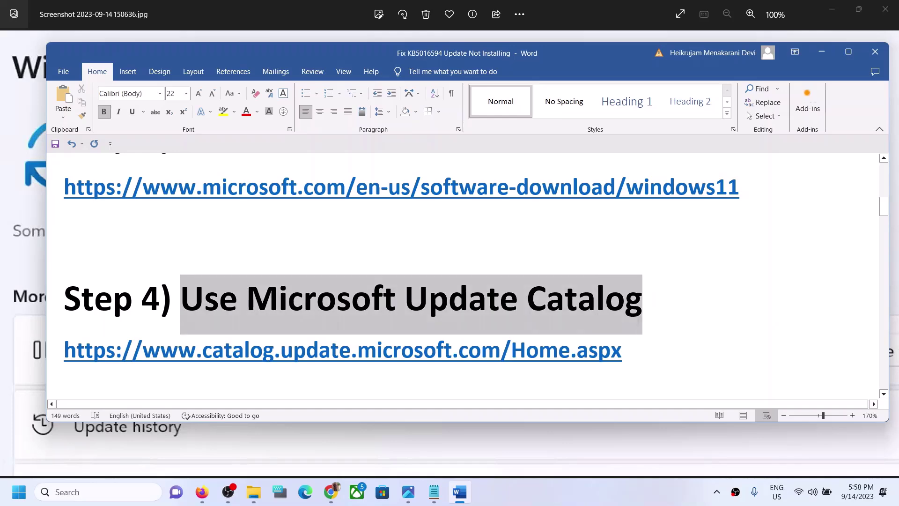
Step: Copy the Microsoft Update Catalog link listed under Step 4 in the Word document
left_click_drag(648, 349, 64, 350)
right_click(157, 351)
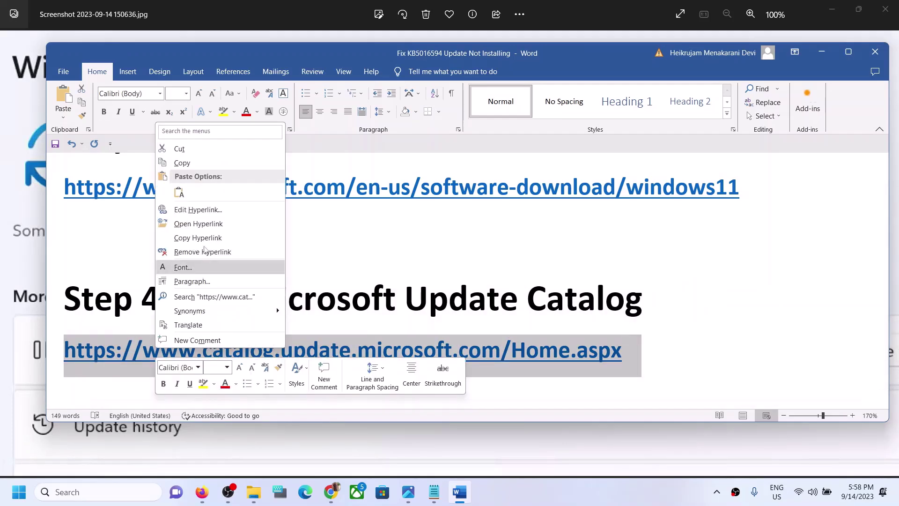
left_click(183, 162)
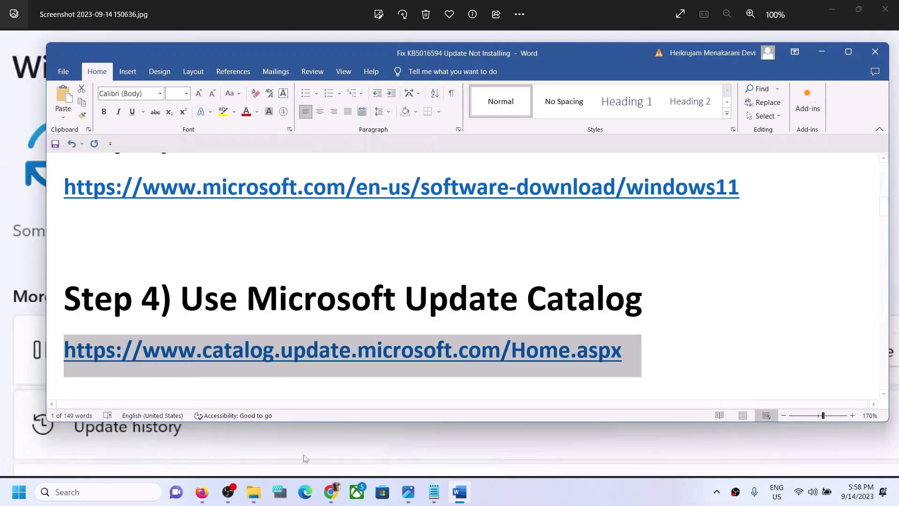
Step: Switch to a new maximized Chrome window and load the copied address catalog.update.microsoft.com/Home.aspx, ready to enter a search
mouse_move(330, 492)
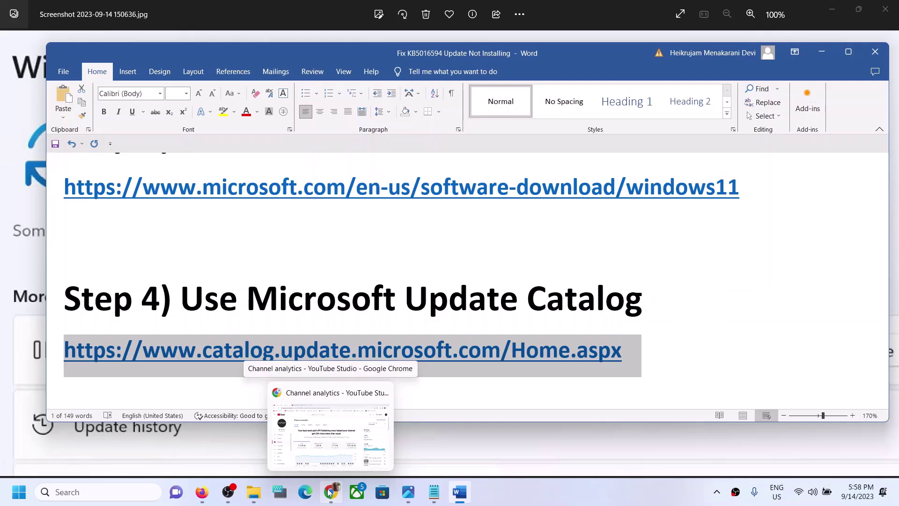
right_click(329, 492)
left_click(271, 423)
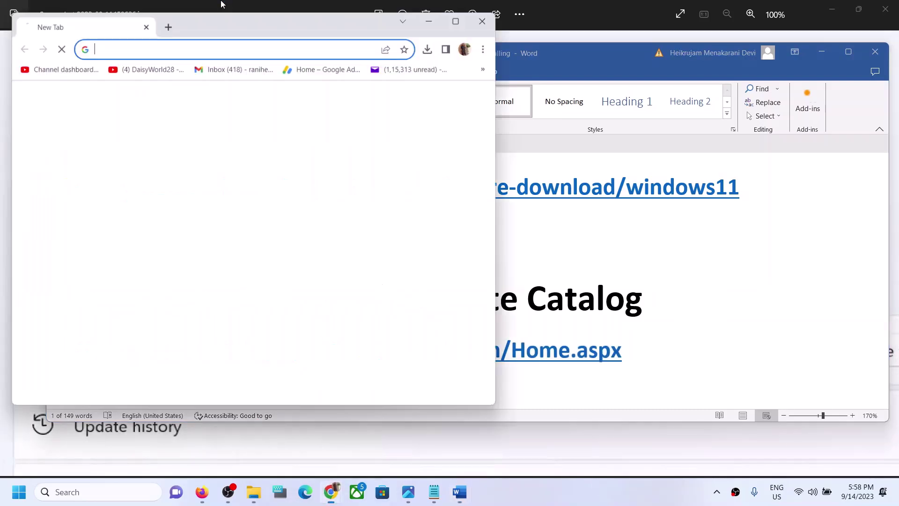
key("ctrl+v")
key("Return")
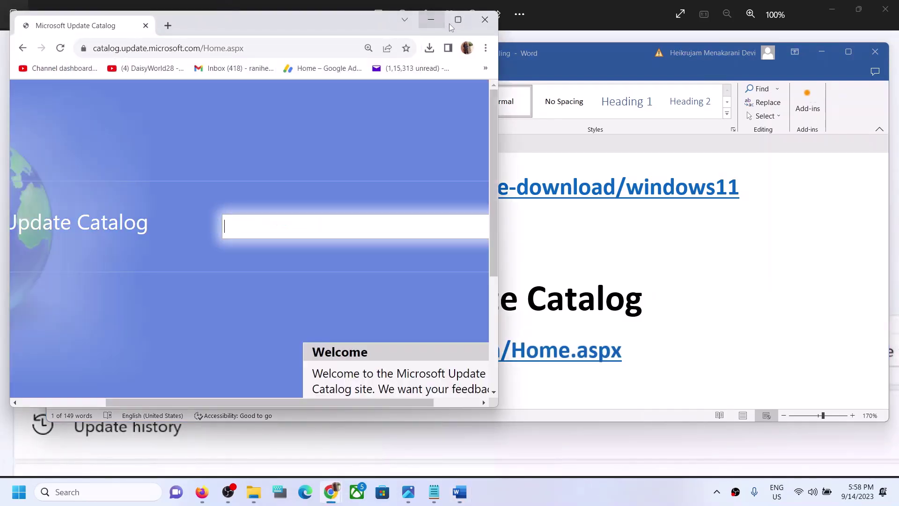
left_click(458, 19)
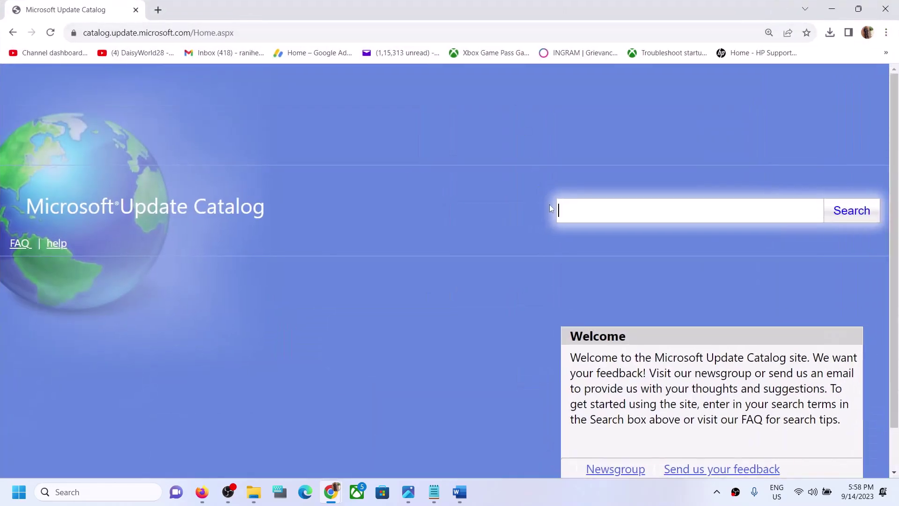
left_click(591, 209)
Step: Switch to Settings and copy the KB number of the 2023-09 Cumulative Update for Windows 11 Version 22H2 from the Windows Update history
key("super+i")
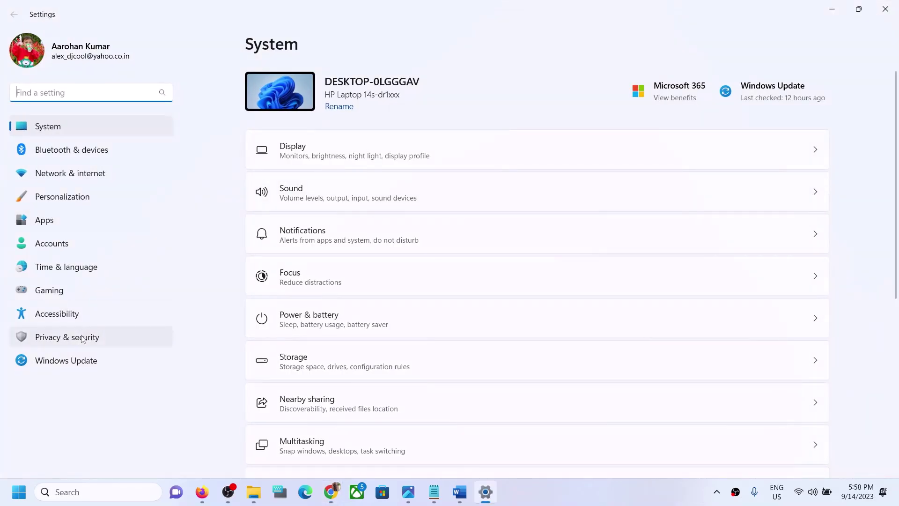
left_click(74, 361)
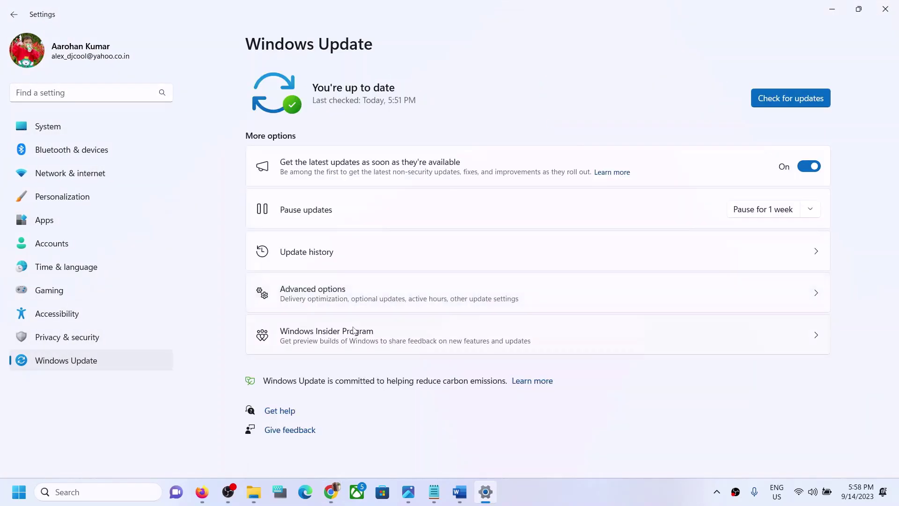
left_click(326, 260)
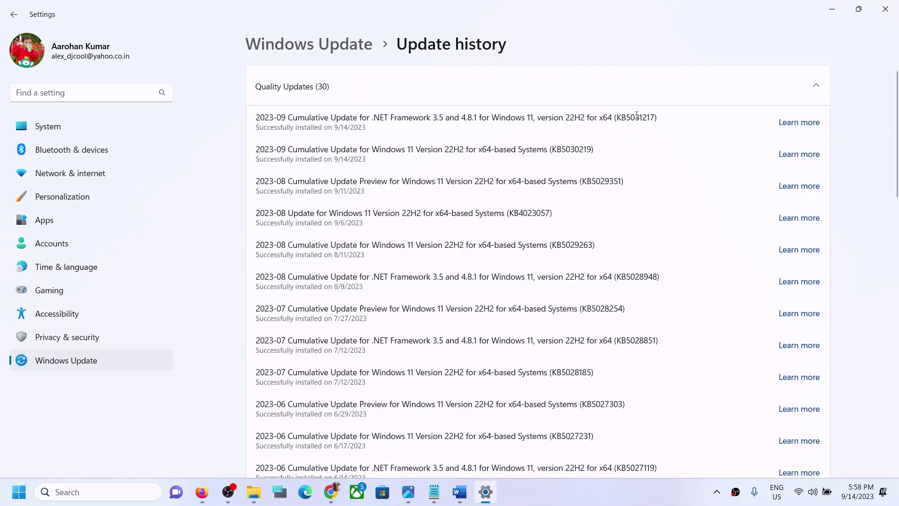
double_click(577, 149)
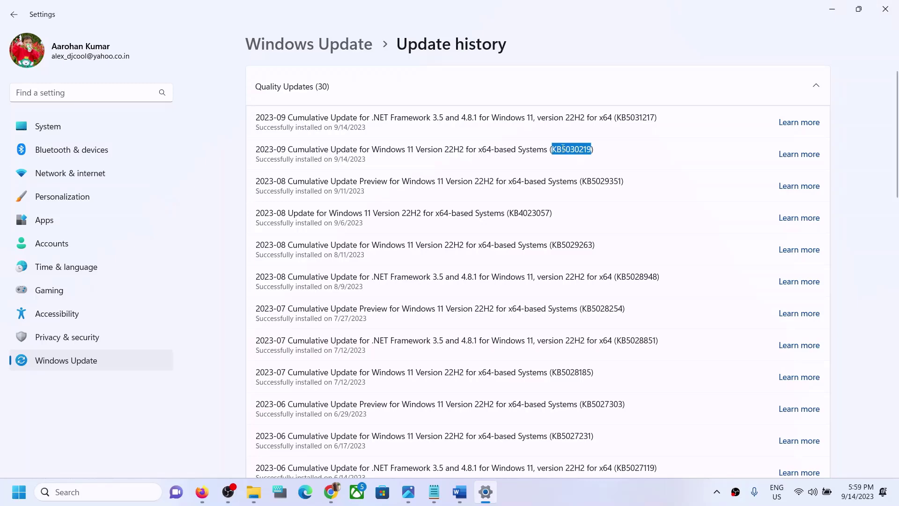
left_click(832, 9)
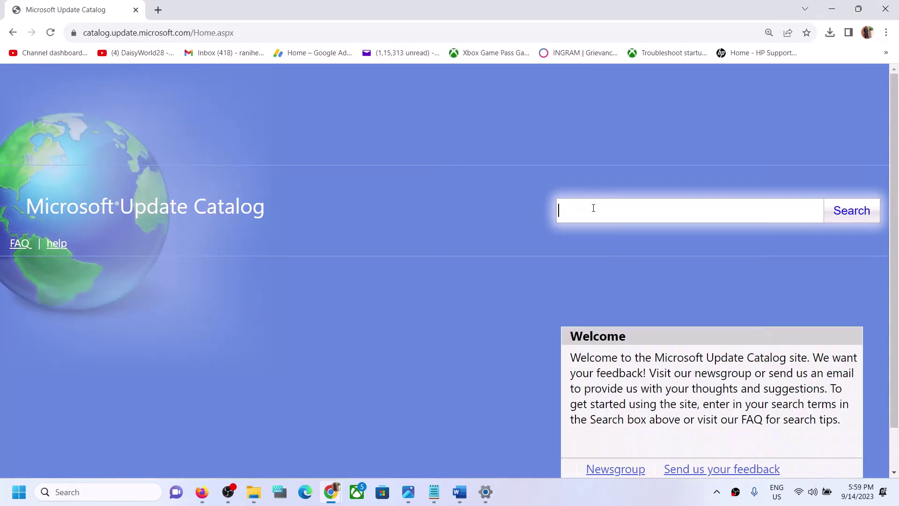
Step: Search the Microsoft Update Catalog for KB5030219
key("ctrl+v")
left_click_drag(638, 206, 496, 212)
left_click(841, 211)
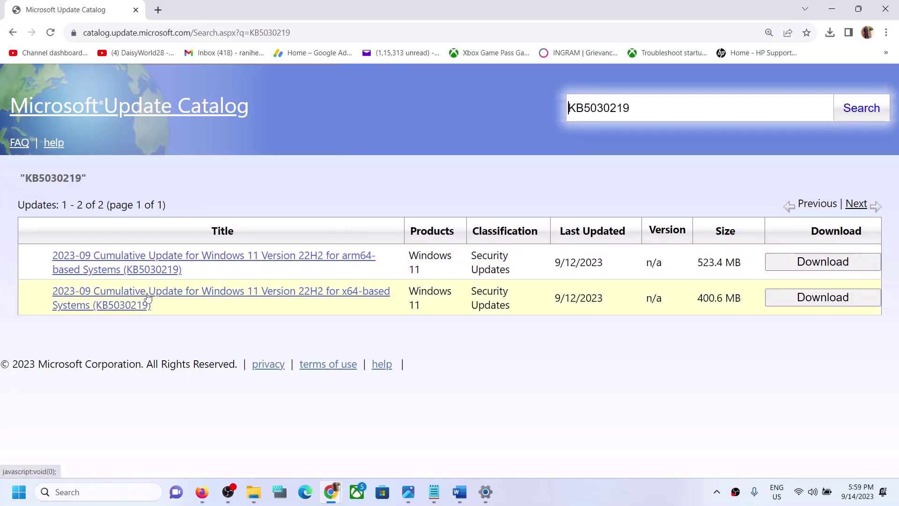
Step: Switch back to Settings and view the system type in the About page's device specifications
key("alt+Tab")
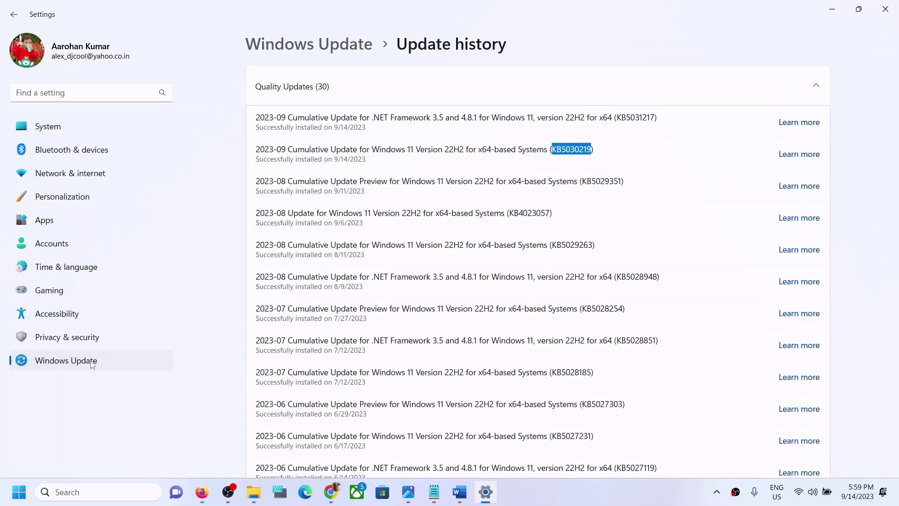
left_click(66, 126)
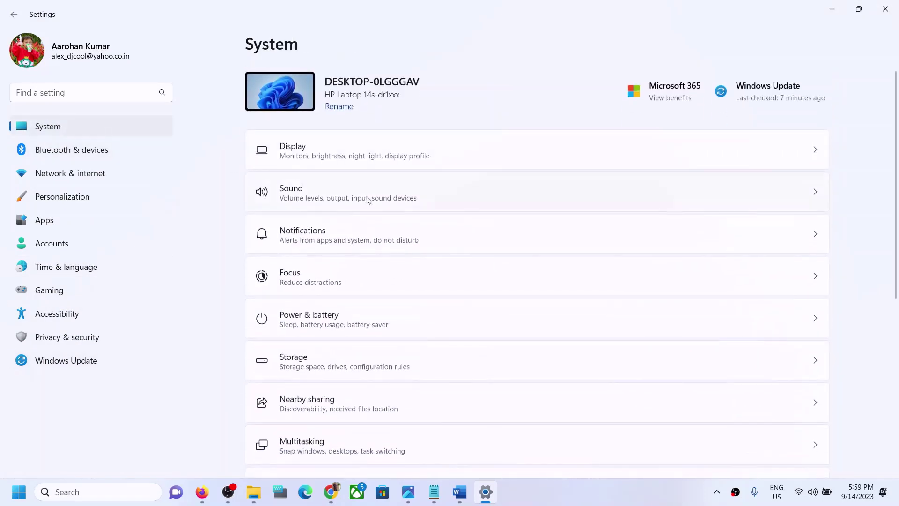
scroll(404, 361, "down", 4)
scroll(404, 361, "down", 3)
left_click(333, 435)
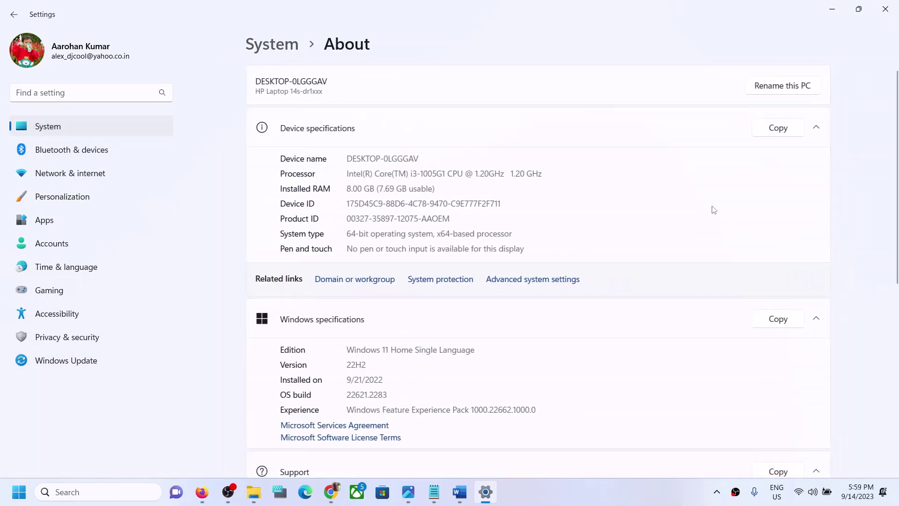